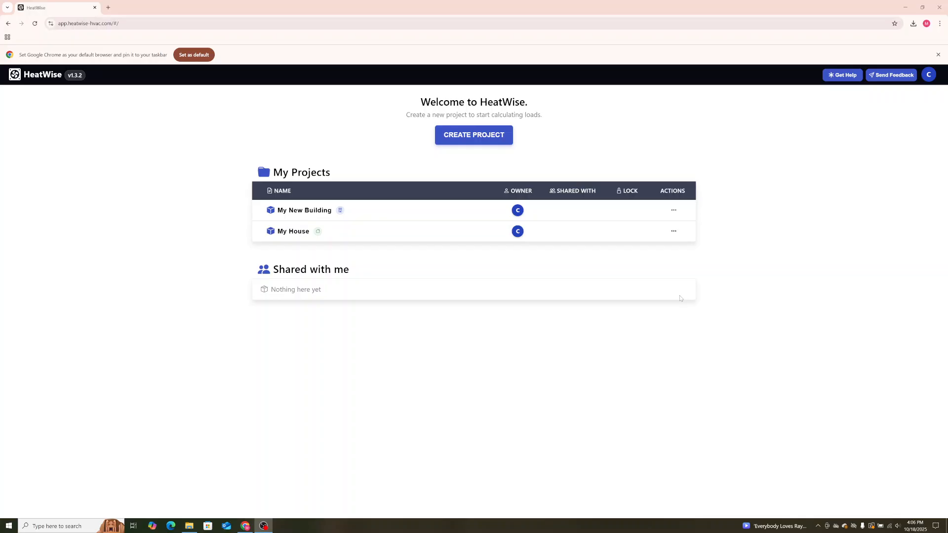
Step: Open the My New Building project and review its existing walls, roofs, windows and doors
{"action": "left_click", "coordinate": [319, 211]}
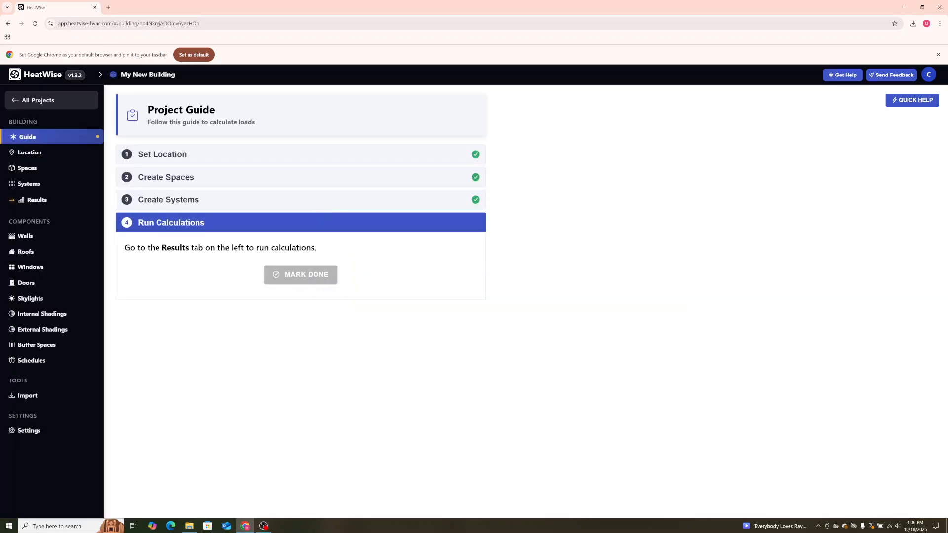
{"action": "left_click", "coordinate": [34, 239]}
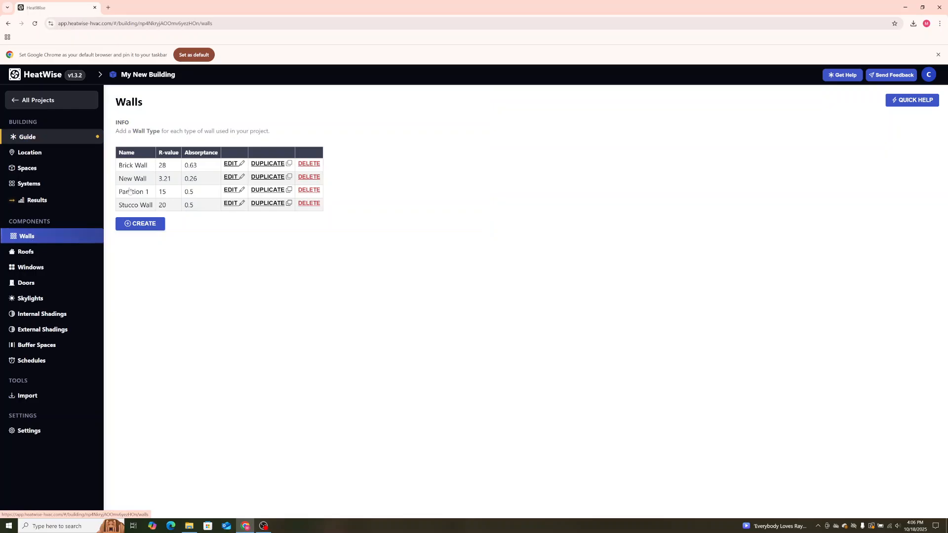
{"action": "left_click", "coordinate": [28, 256]}
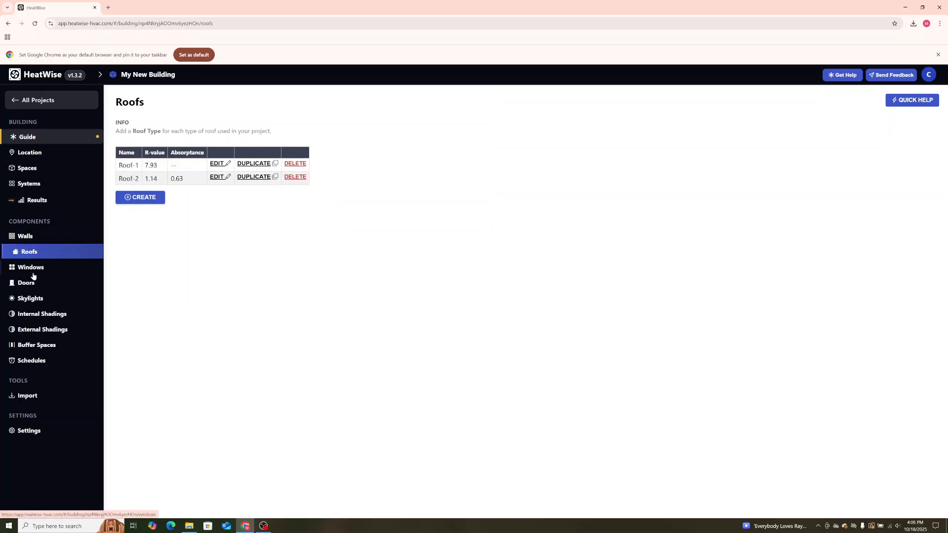
{"action": "left_click", "coordinate": [82, 265]}
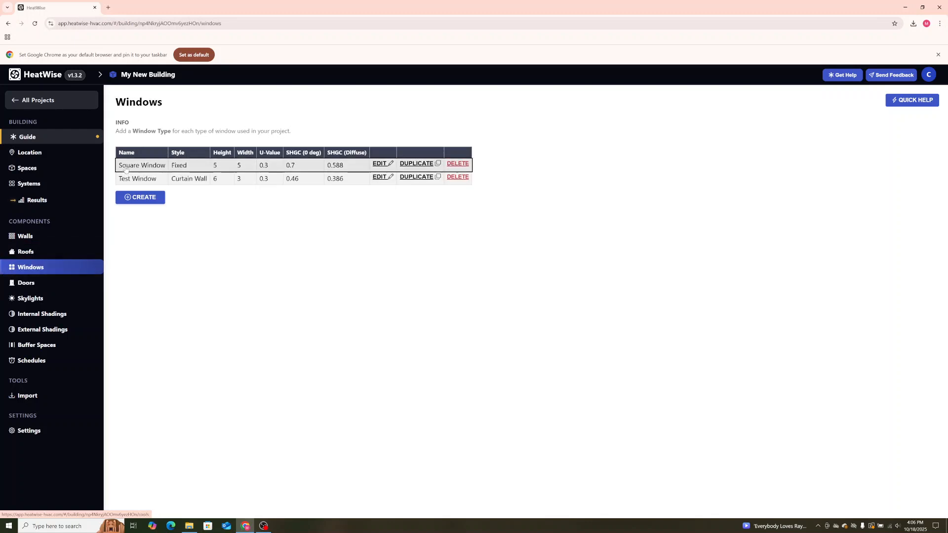
{"action": "left_click", "coordinate": [52, 282]}
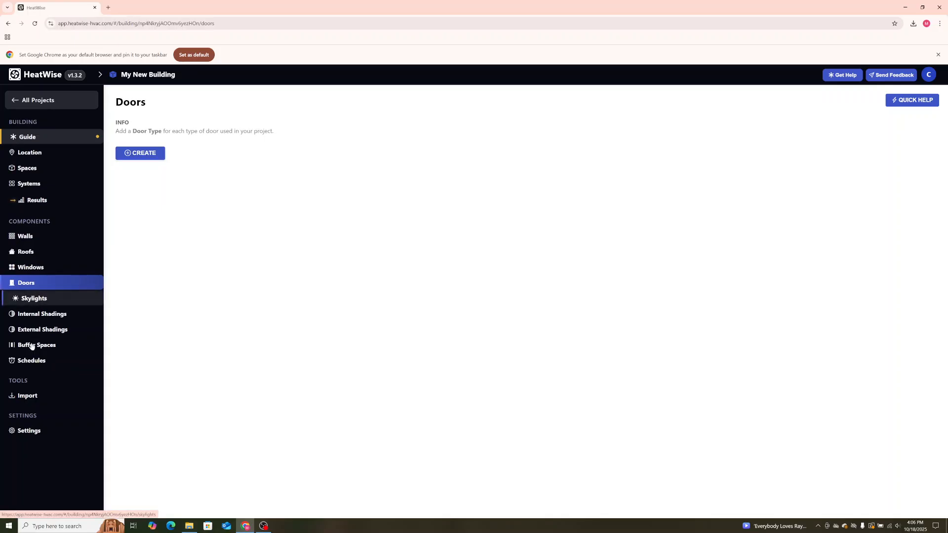
Step: Download the HeatWise import template from the project's import page and open it in Excel with editing enabled
{"action": "left_click", "coordinate": [31, 396]}
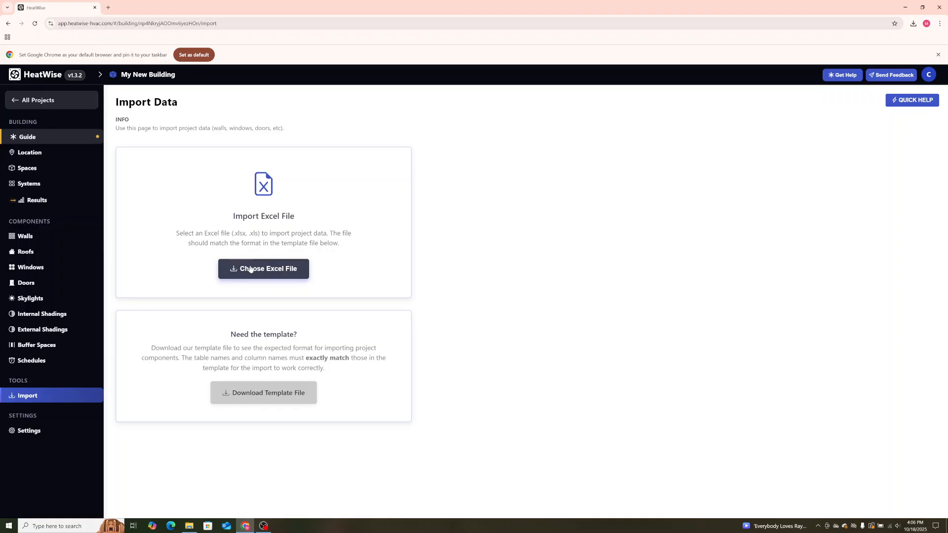
{"action": "left_click", "coordinate": [264, 392]}
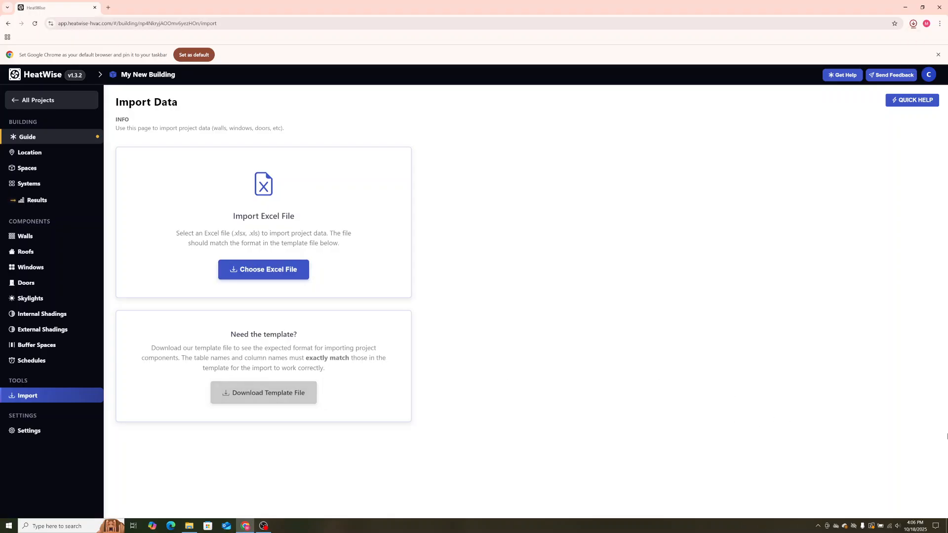
{"action": "left_click_drag", "start_coordinate": [190, 525], "coordinate": [208, 526]}
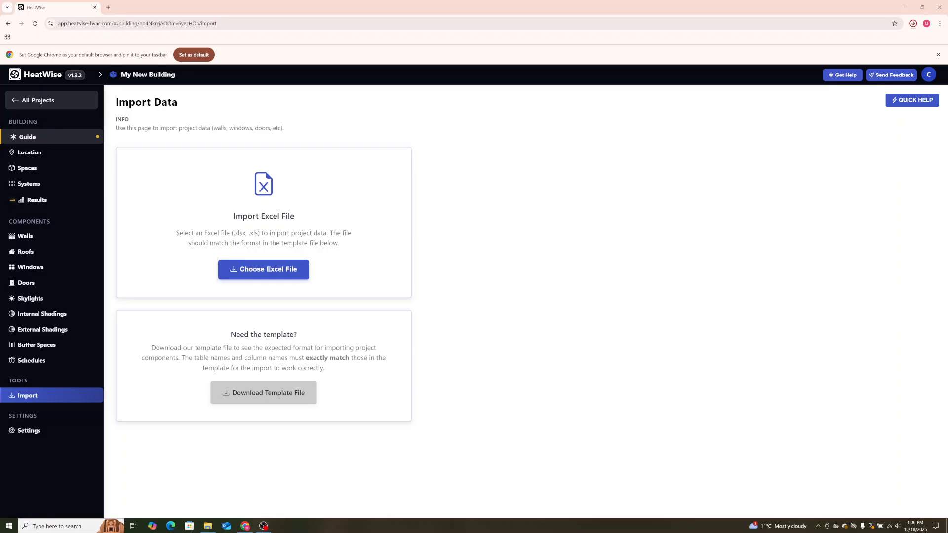
{"action": "left_click", "coordinate": [208, 525]}
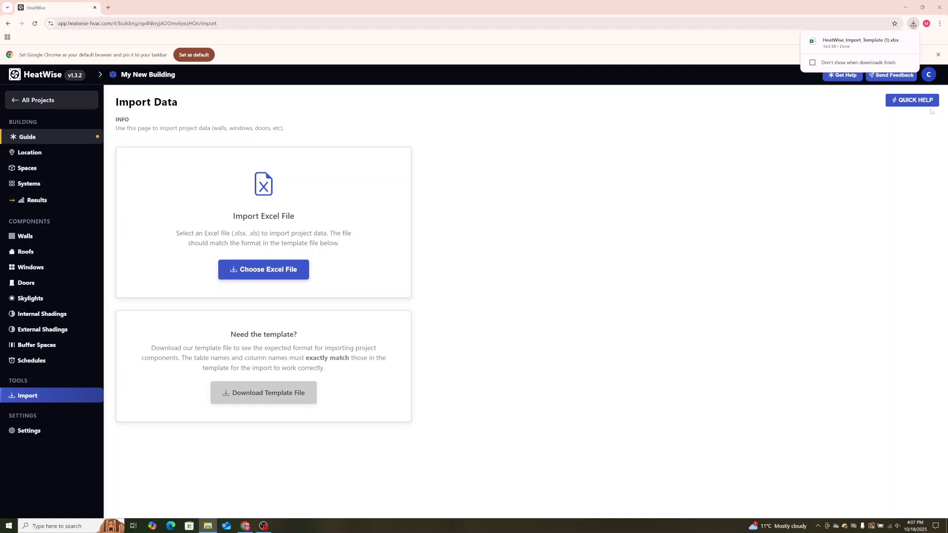
{"action": "left_click", "coordinate": [852, 44]}
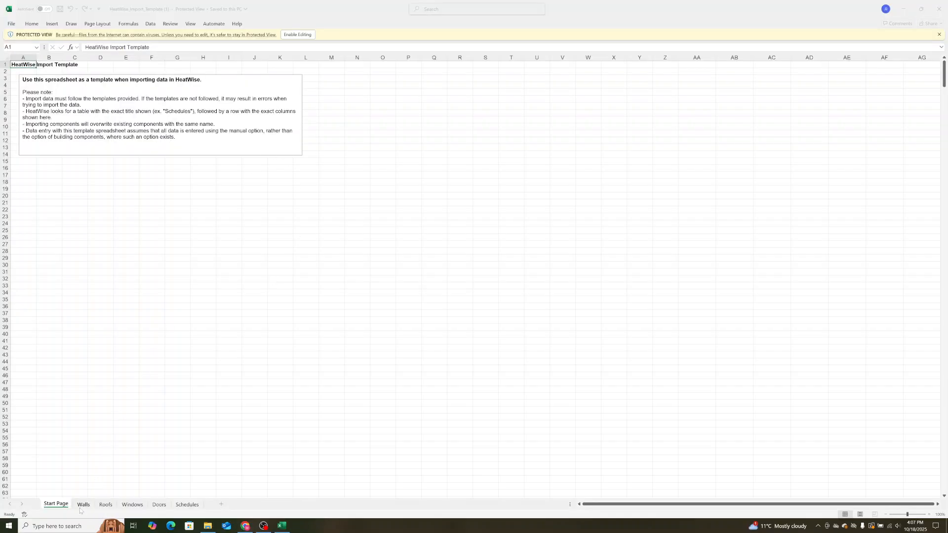
{"action": "left_click", "coordinate": [298, 35]}
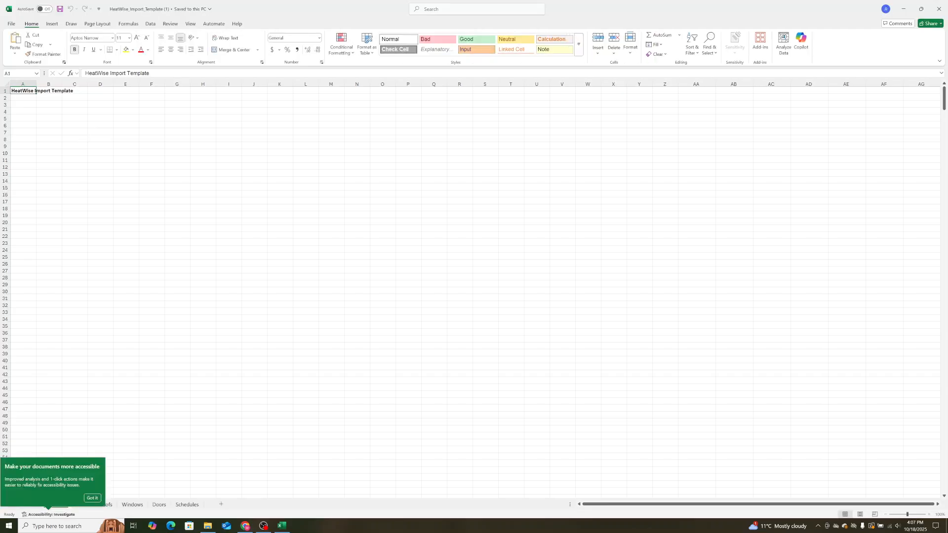
{"action": "left_click", "coordinate": [92, 498]}
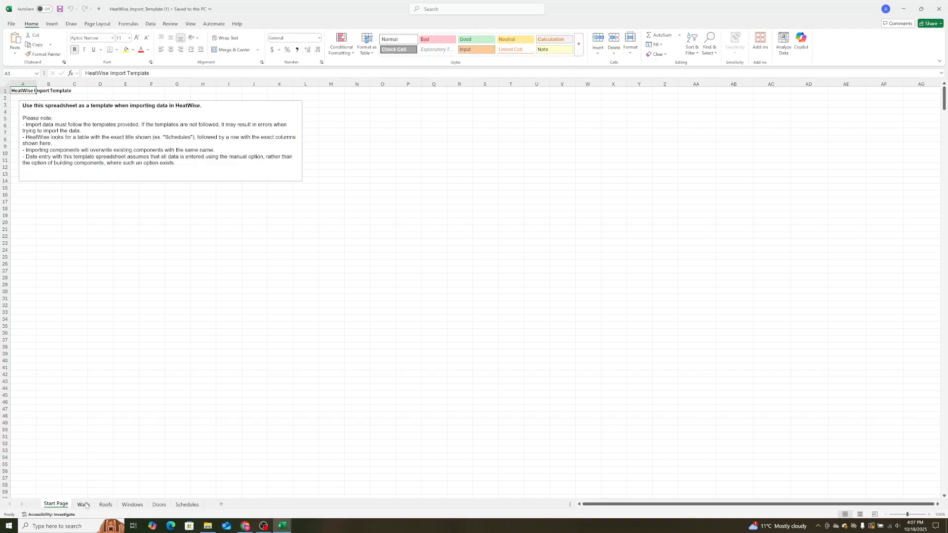
Step: On the Walls sheet, rename the first wall as New Wall
{"action": "left_click", "coordinate": [84, 504]}
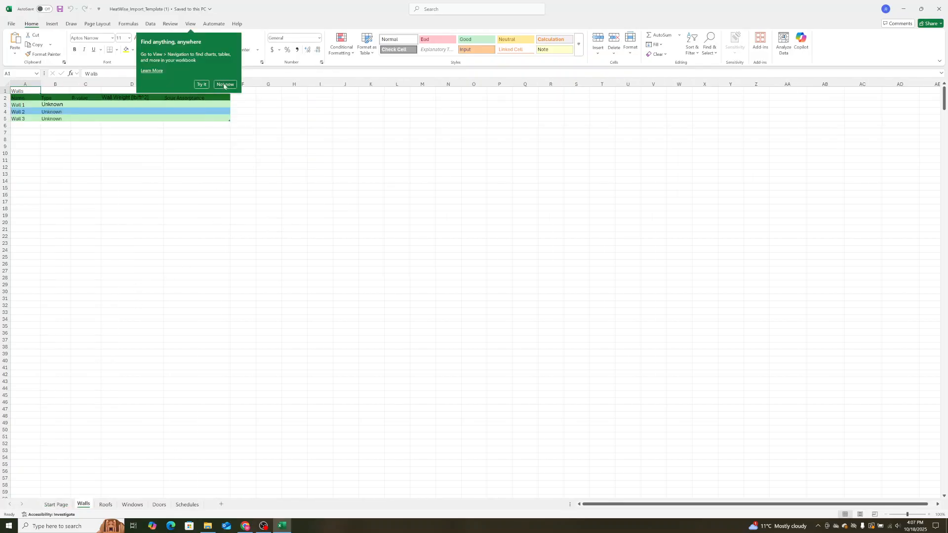
{"action": "left_click", "coordinate": [224, 84]}
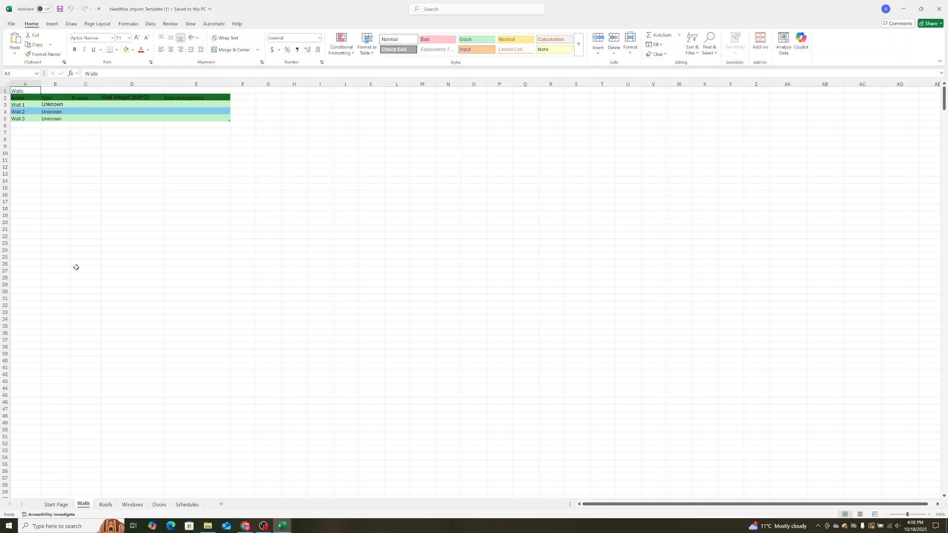
{"action": "left_click", "coordinate": [27, 105]}
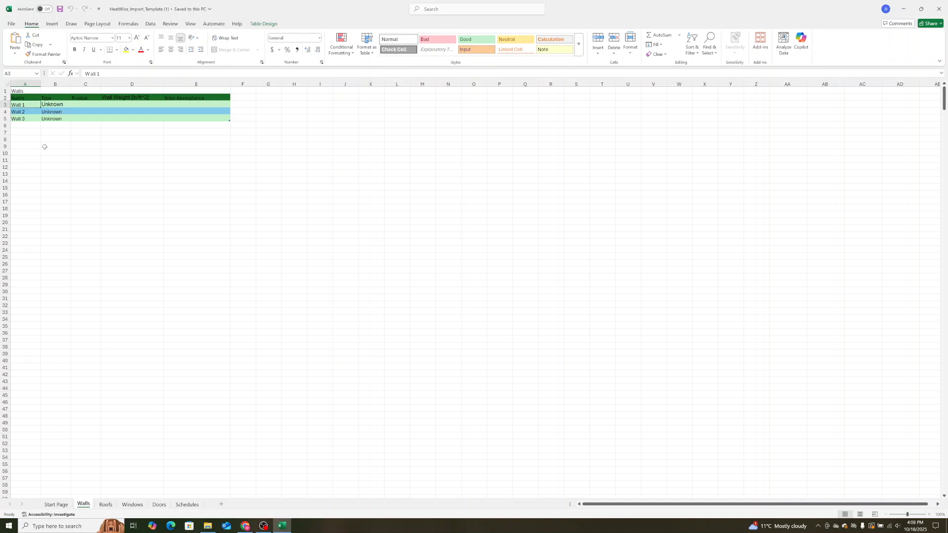
{"action": "type", "text": "W"}
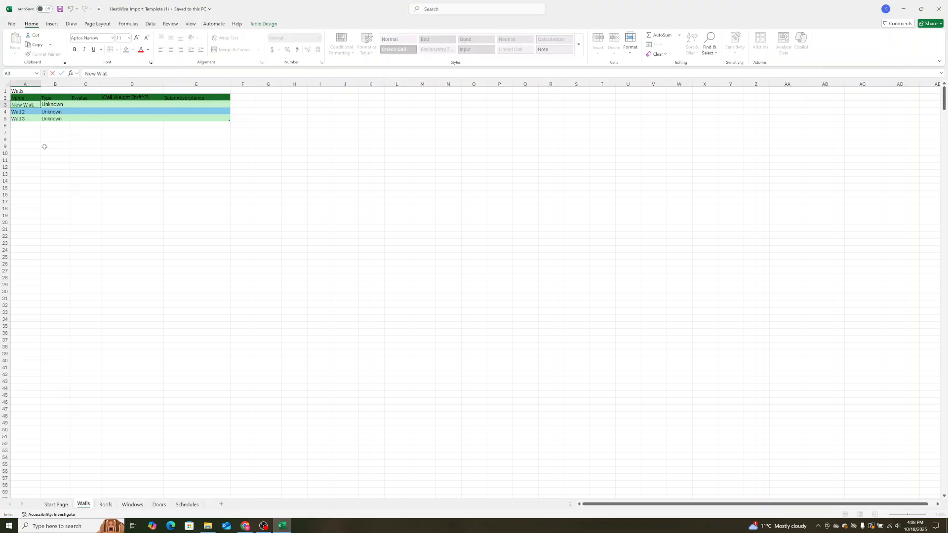
{"action": "type", "text": "ew Wall"}
{"action": "key", "text": "Return"}
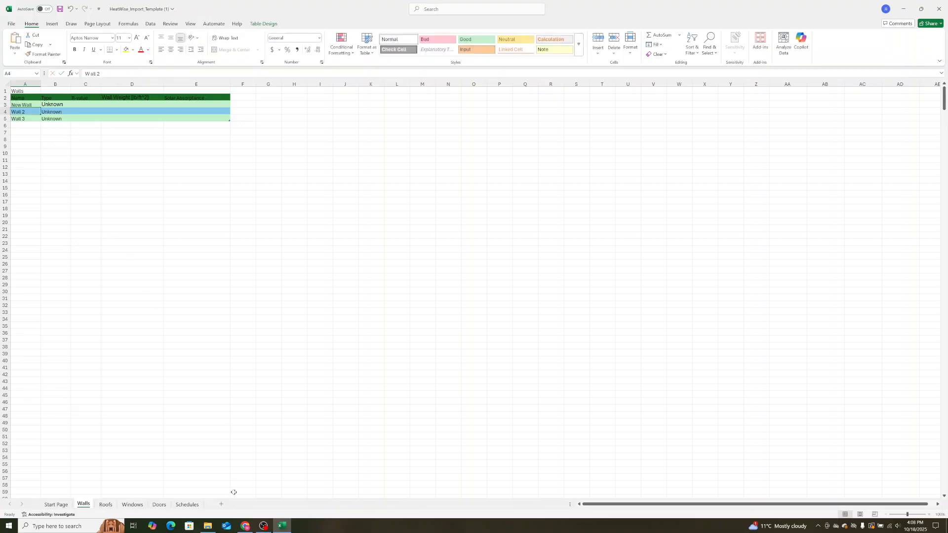
Step: Switch to HeatWise to check the project's existing wall names, and return to the Excel template
{"action": "left_click", "coordinate": [246, 528]}
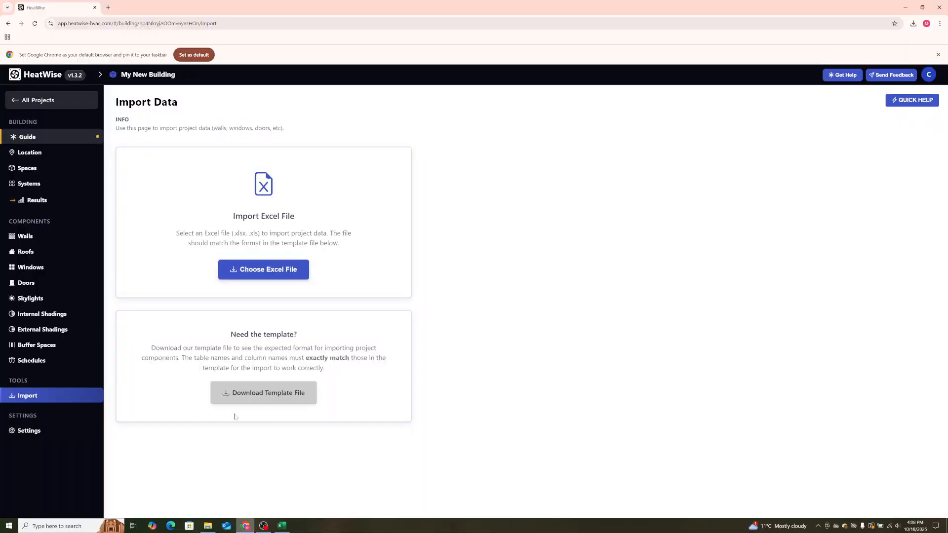
{"action": "left_click", "coordinate": [44, 238]}
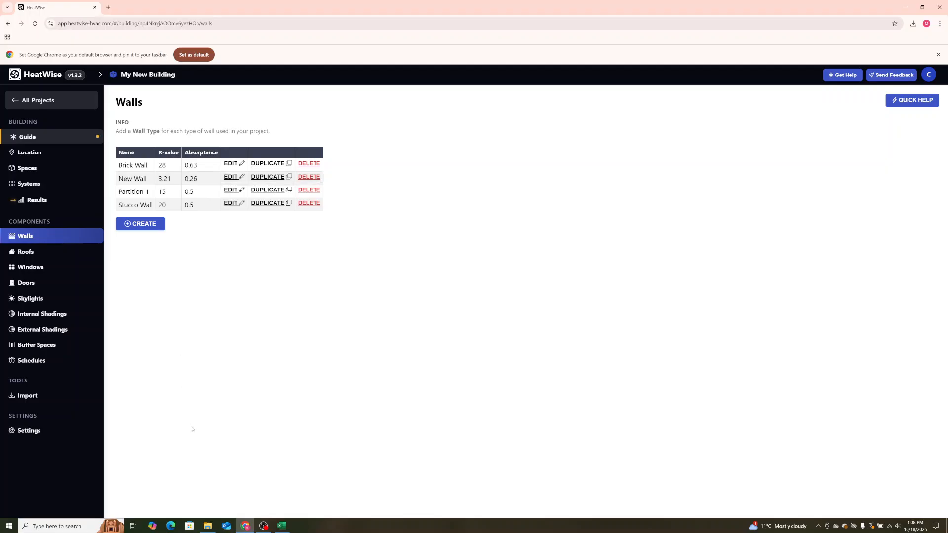
{"action": "left_click", "coordinate": [281, 527]}
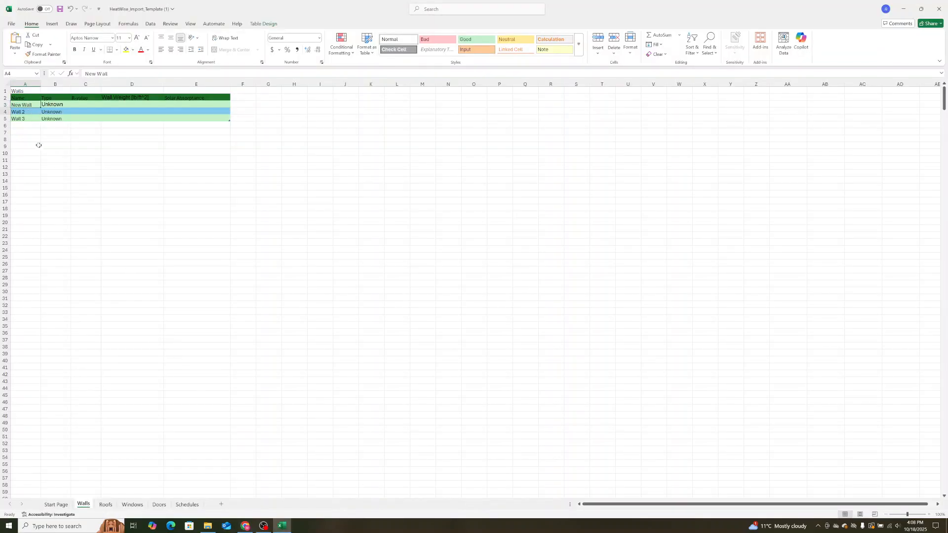
Step: Rename the second wall as Wall 1 and clear the third wall's name and type
{"action": "type", "text": "Wall 3"}
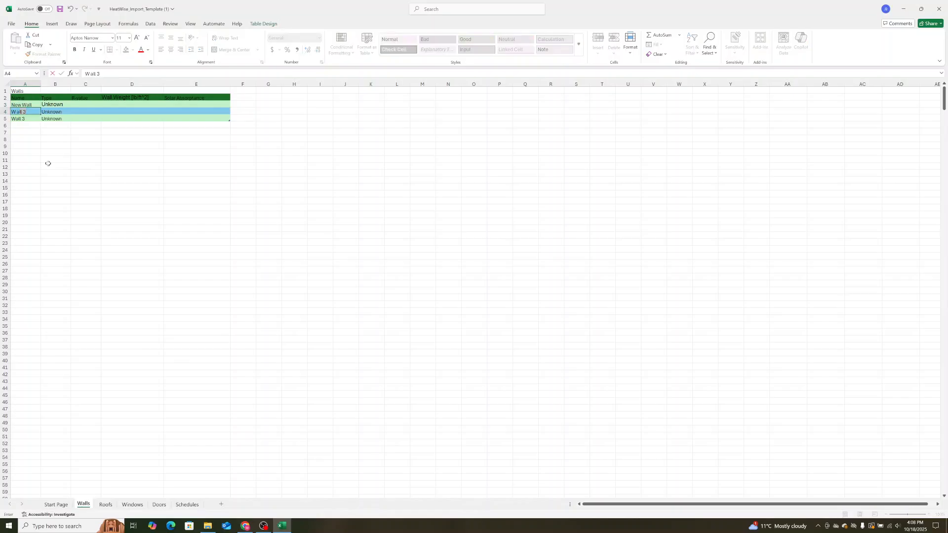
{"action": "key", "text": "Tab"}
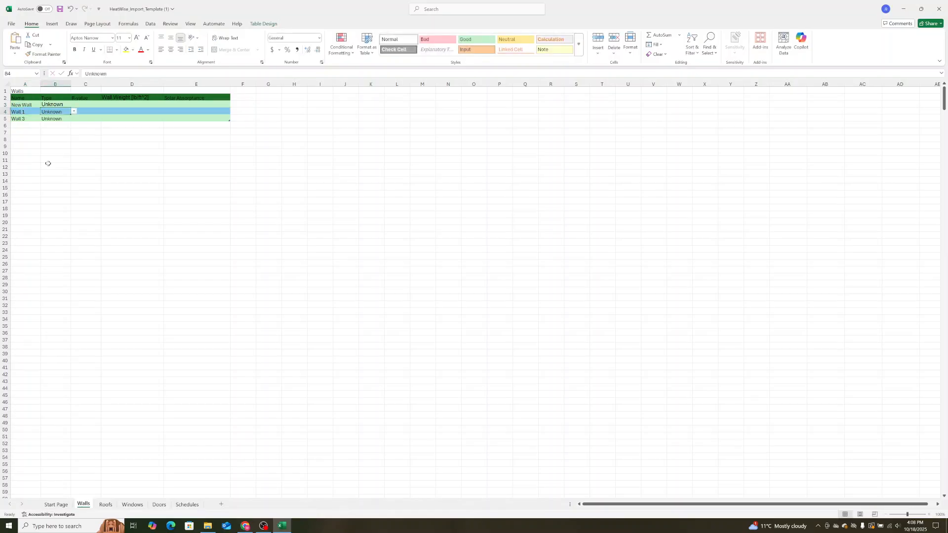
{"action": "key", "text": "Return"}
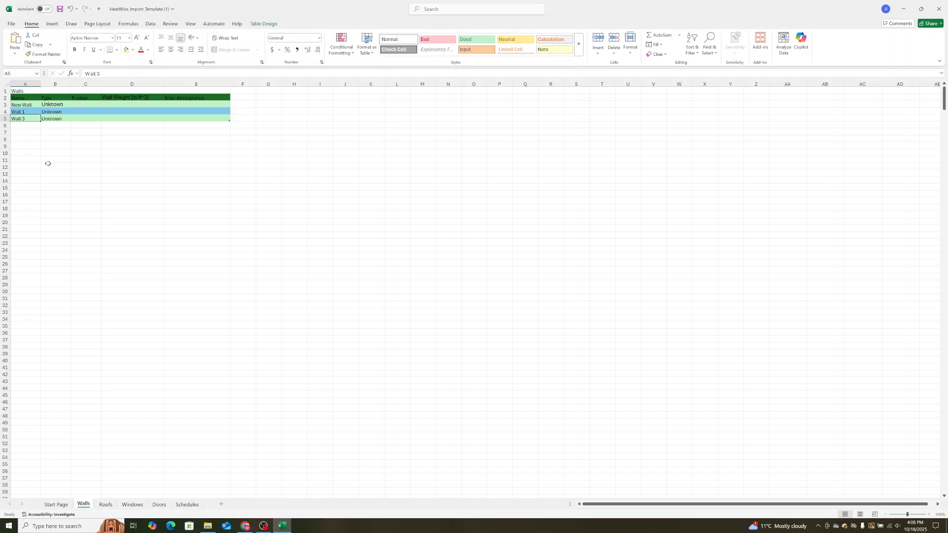
{"action": "key", "text": "Delete"}
{"action": "key", "text": "Tab"}
{"action": "key", "text": "Delete"}
{"action": "key", "text": "Tab"}
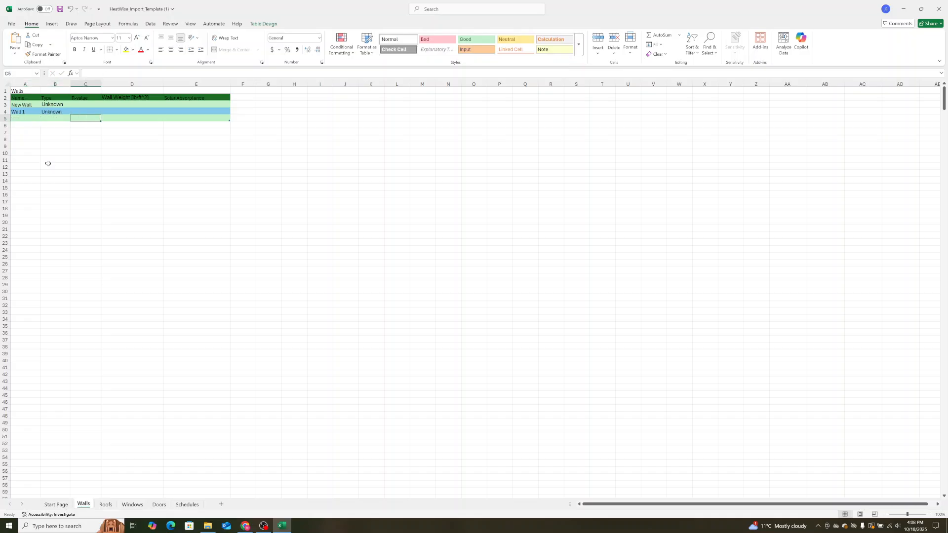
Step: Set the type of New Wall to EIFS and the type of Wall 1 to Brick wall
{"action": "key", "text": "Up"}
{"action": "key", "text": "Left"}
{"action": "key", "text": "Up"}
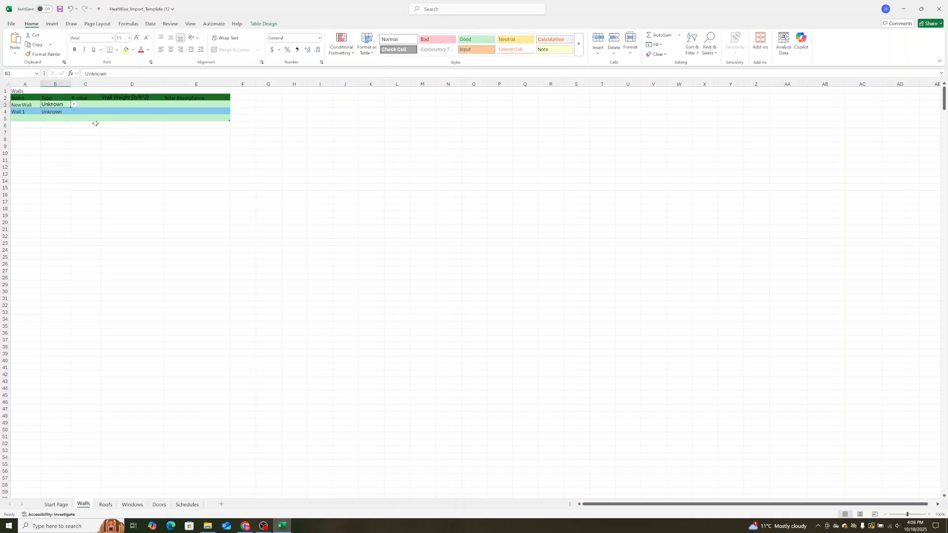
{"action": "left_click", "coordinate": [75, 104]}
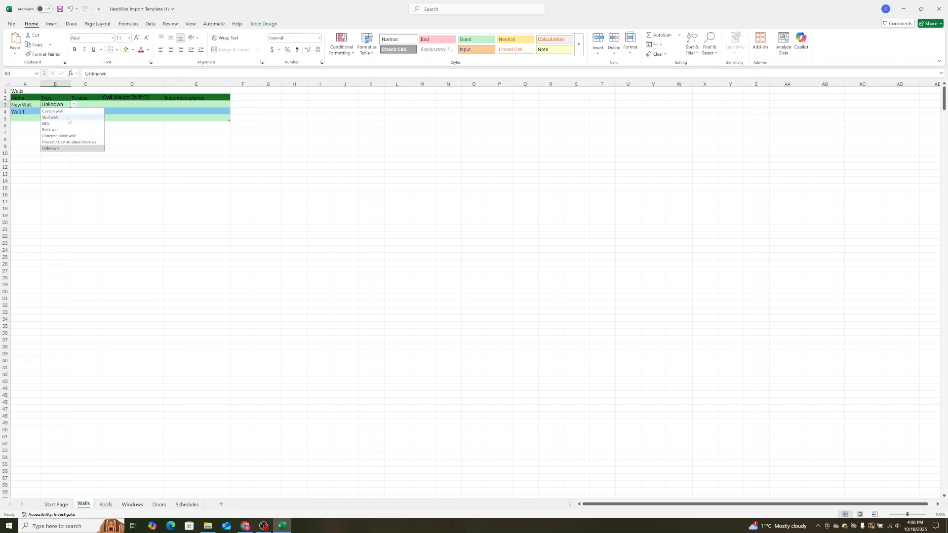
{"action": "left_click", "coordinate": [64, 124]}
{"action": "left_click", "coordinate": [64, 111]}
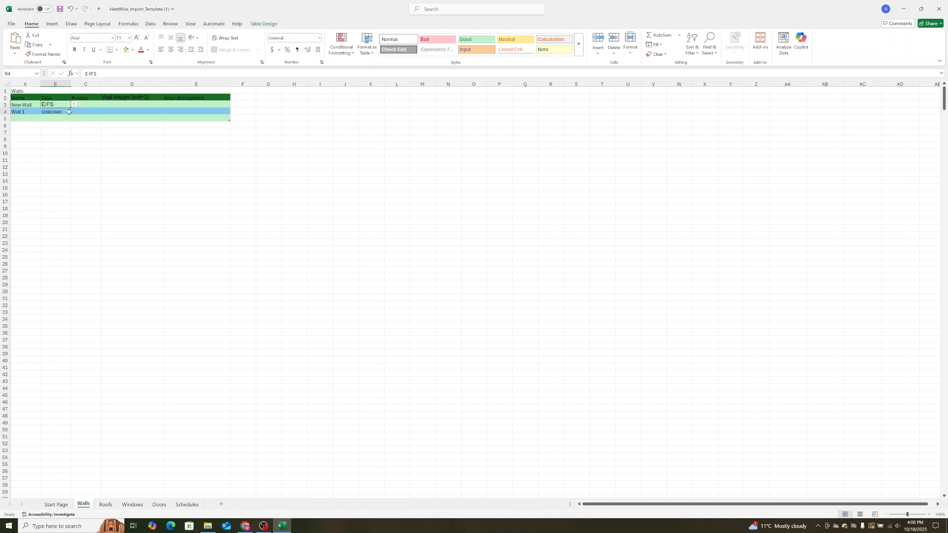
{"action": "left_click", "coordinate": [74, 111]}
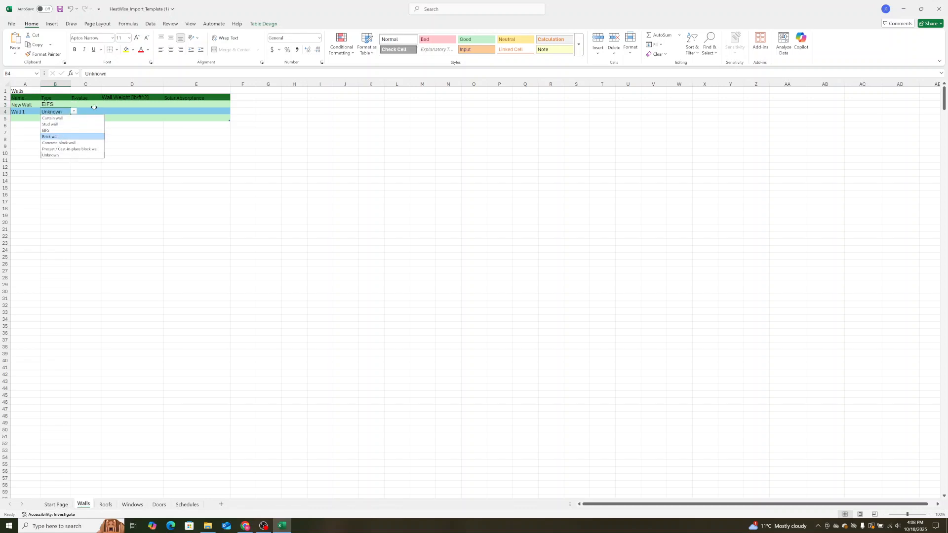
{"action": "left_click", "coordinate": [58, 137]}
Step: Enter an R-value of 20 for New Wall
{"action": "key", "text": "Right"}
{"action": "key", "text": "Up"}
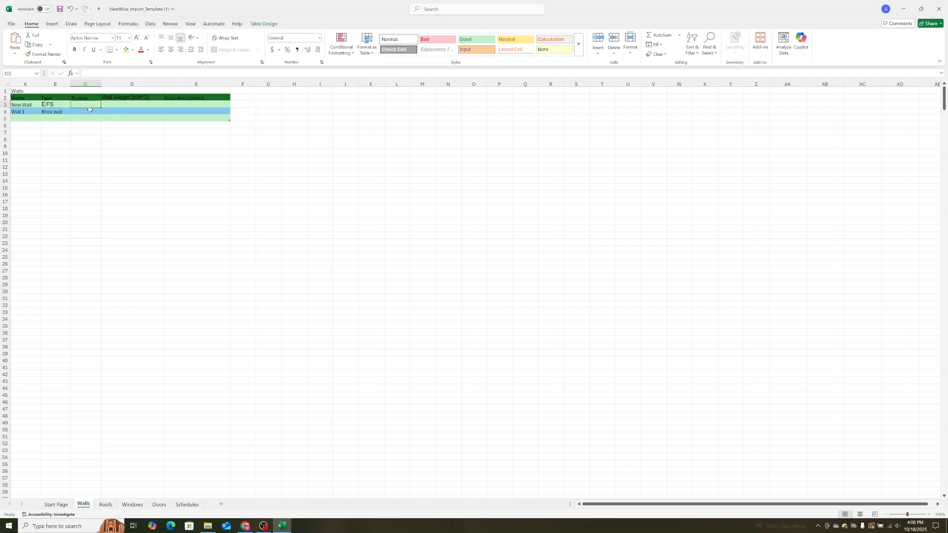
{"action": "key", "text": "Up"}
{"action": "key", "text": "Right"}
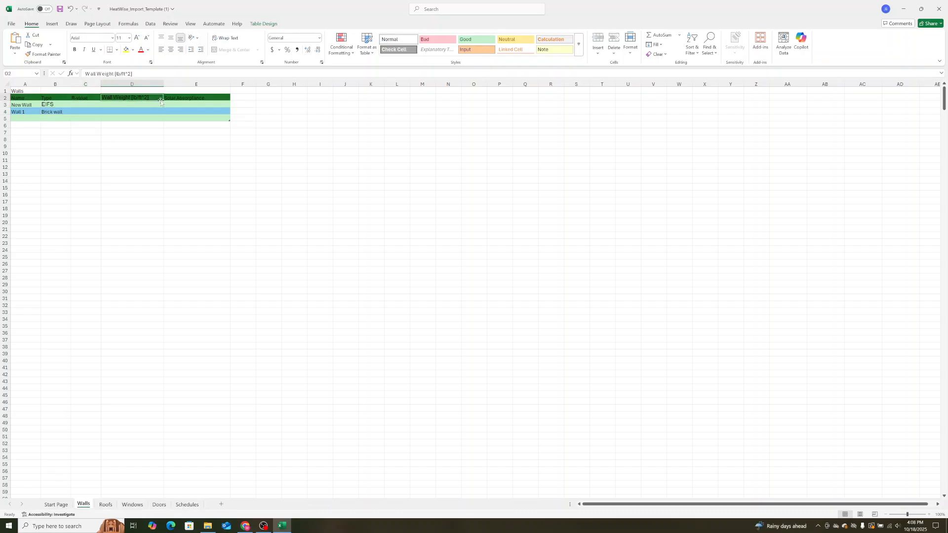
{"action": "key", "text": "Right"}
{"action": "left_click", "coordinate": [84, 105]}
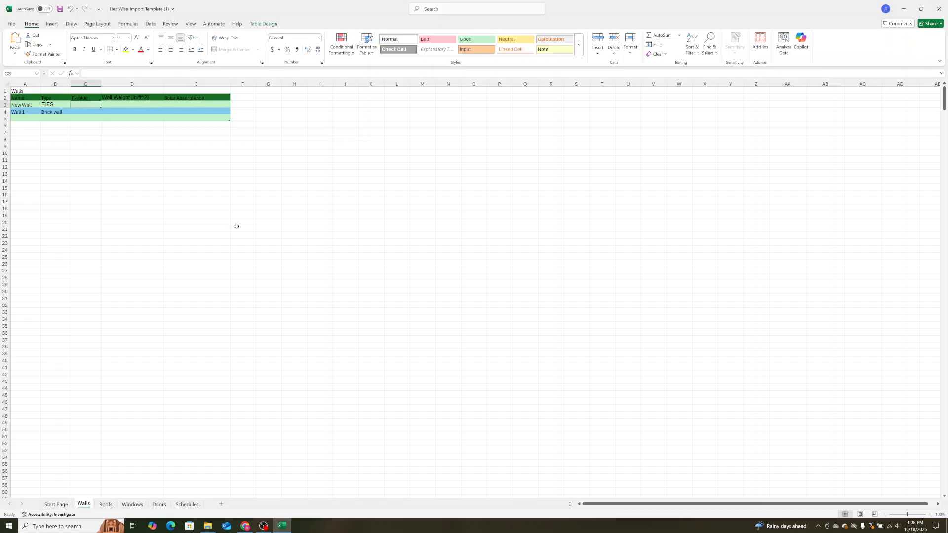
{"action": "type", "text": "0"}
{"action": "key", "text": "Tab"}
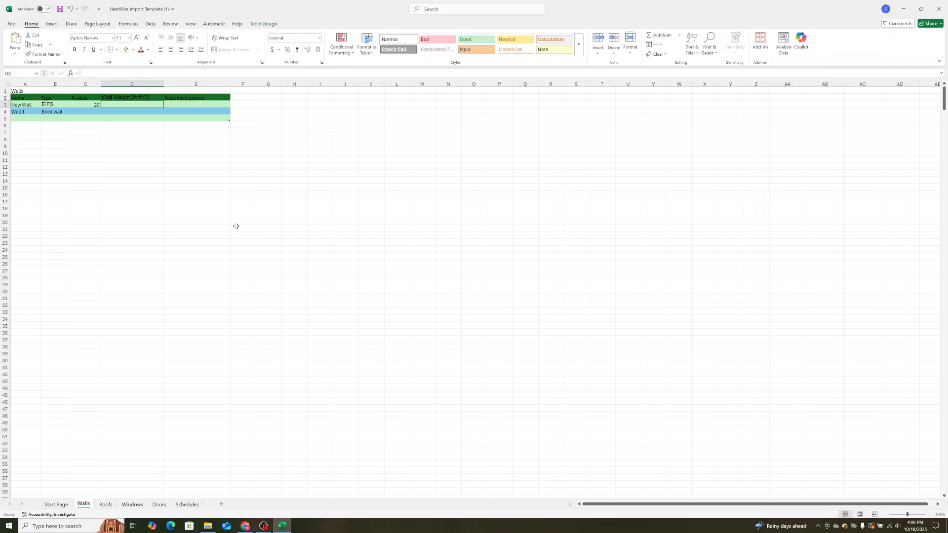
{"action": "key", "text": "Return"}
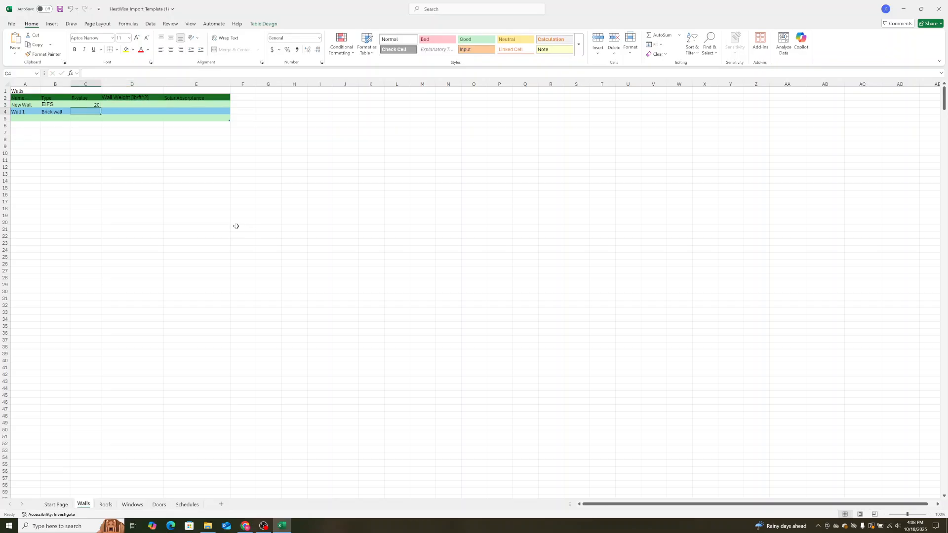
Step: Switch to HeatWise and open the existing New Wall to examine its layers and thermal properties
{"action": "left_click", "coordinate": [244, 528]}
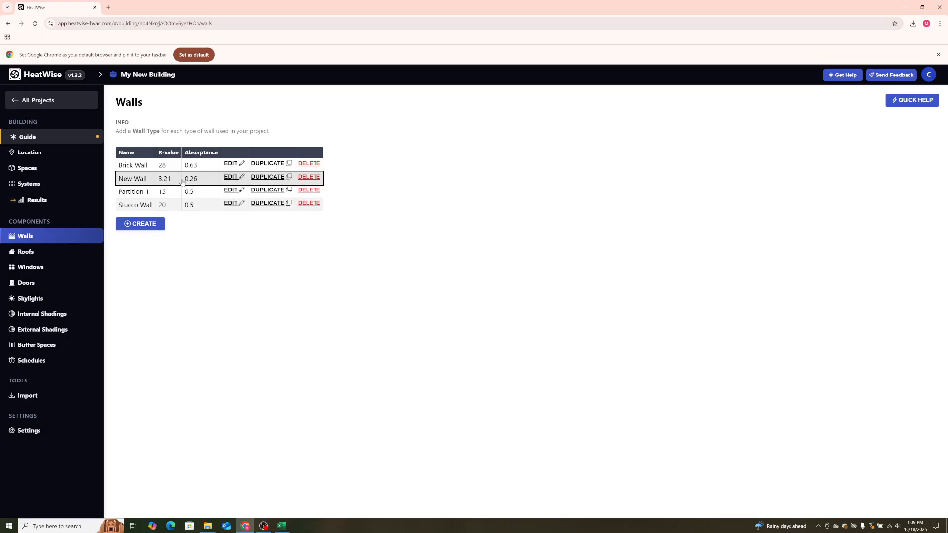
{"action": "left_click", "coordinate": [233, 177]}
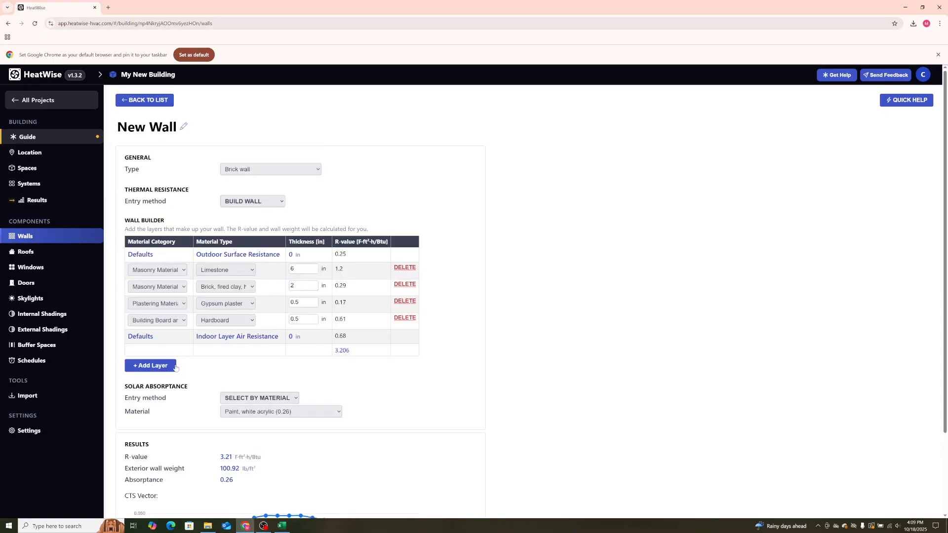
Step: Set New Wall's thermal resistance entry method to Manual and open the recommended wall weights table
{"action": "left_click", "coordinate": [250, 201]}
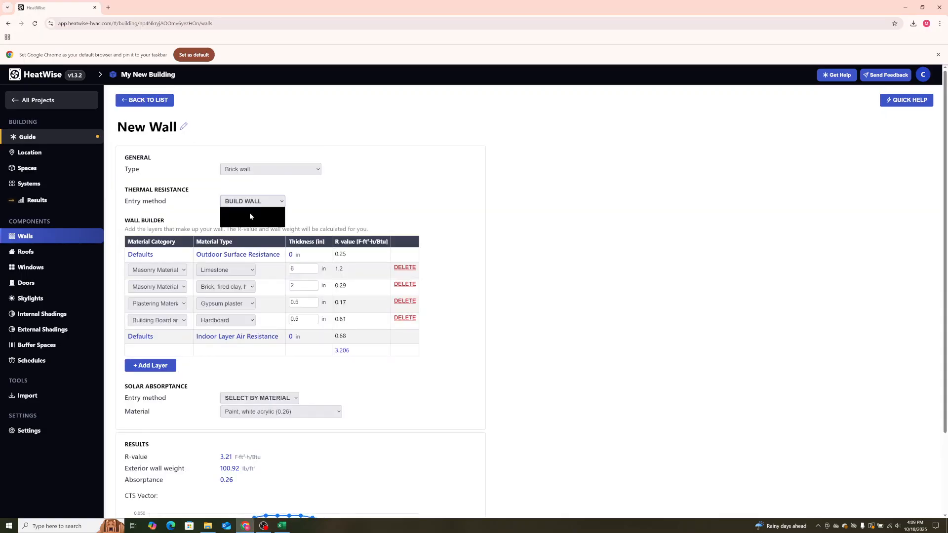
{"action": "left_click", "coordinate": [251, 221]}
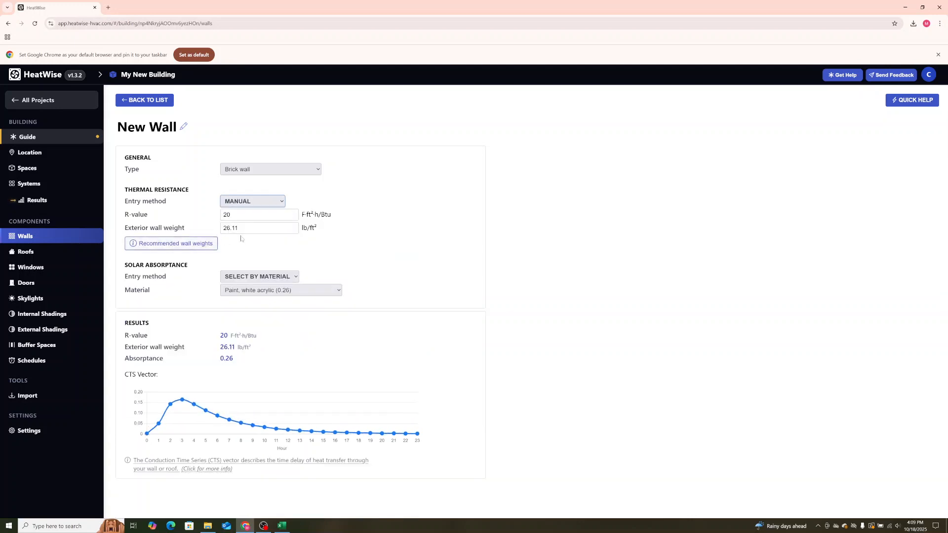
{"action": "left_click", "coordinate": [182, 244]}
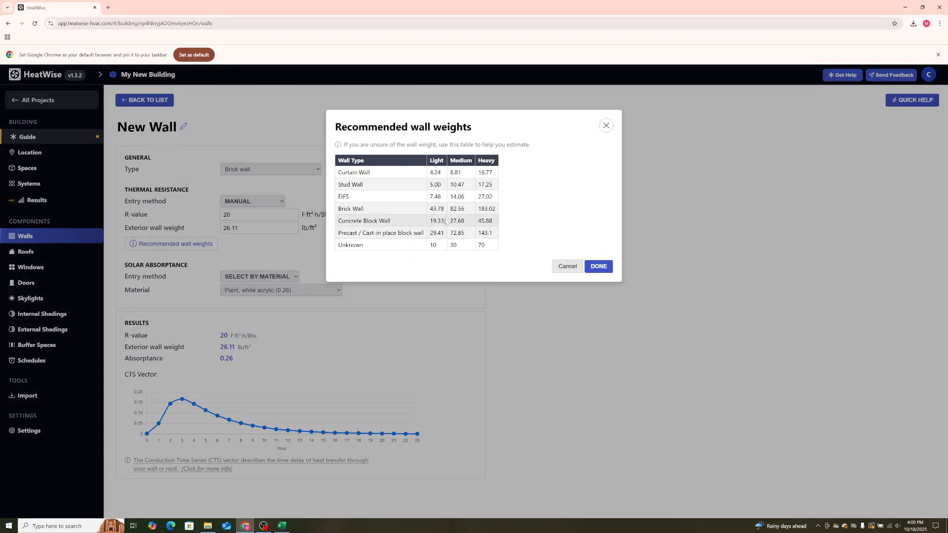
Step: Switch to the Excel import template and enter an R-value of 3 for Wall 1
{"action": "left_click", "coordinate": [282, 525]}
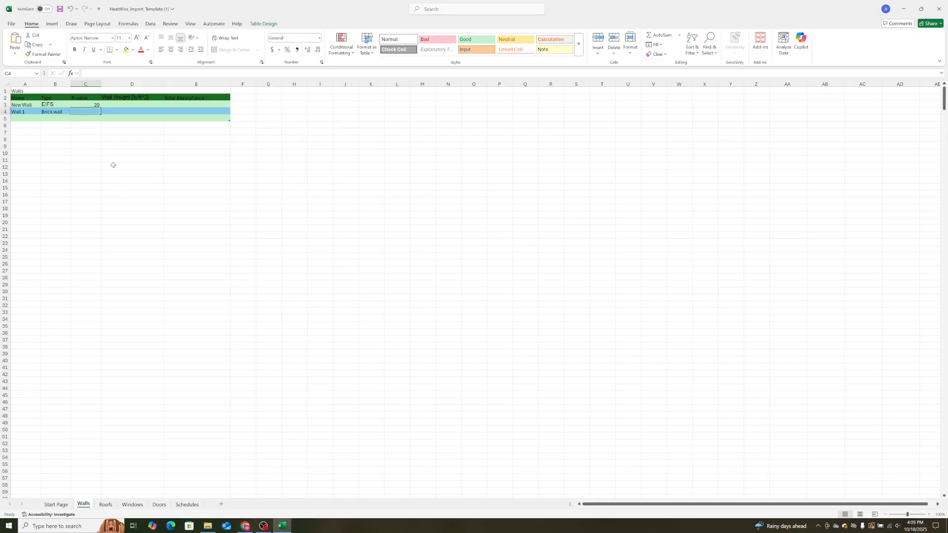
{"action": "type", "text": "3"}
{"action": "key", "text": "Tab"}
Step: Enter wall weights of 10 lb/ft² for New Wall and 50 lb/ft² for Wall 1
{"action": "key", "text": "Up"}
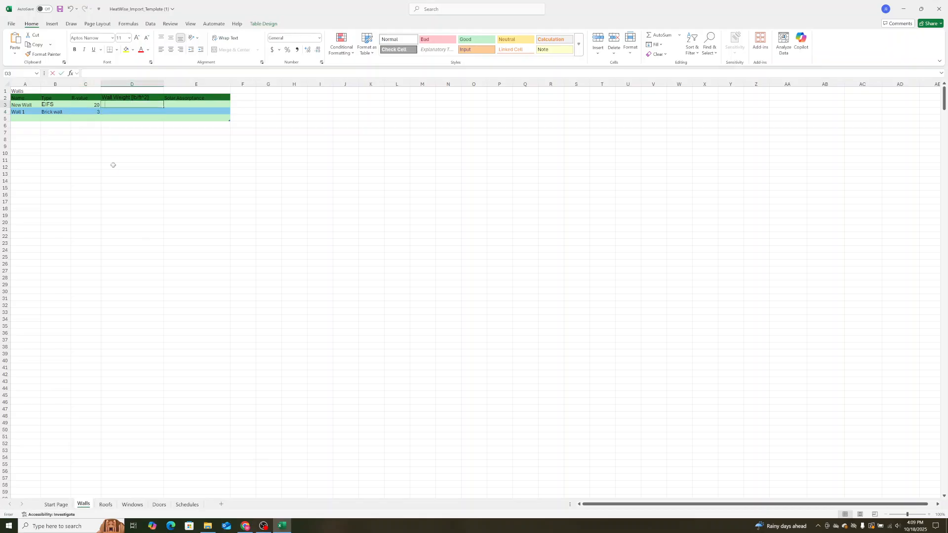
{"action": "type", "text": "10"}
{"action": "key", "text": "Return"}
{"action": "type", "text": "50"}
{"action": "key", "text": "Tab"}
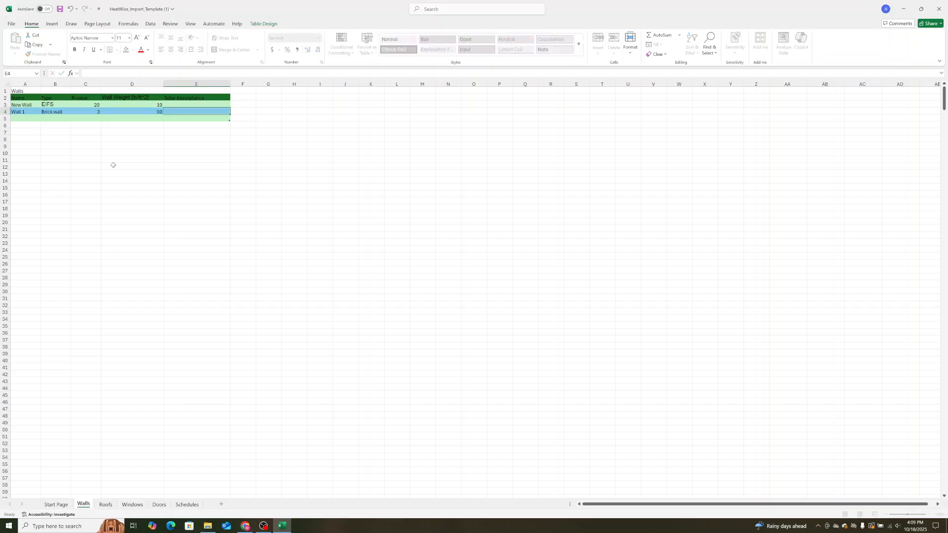
Step: Enter a solar absorptance of 0.7 for New Wall
{"action": "key", "text": "Up"}
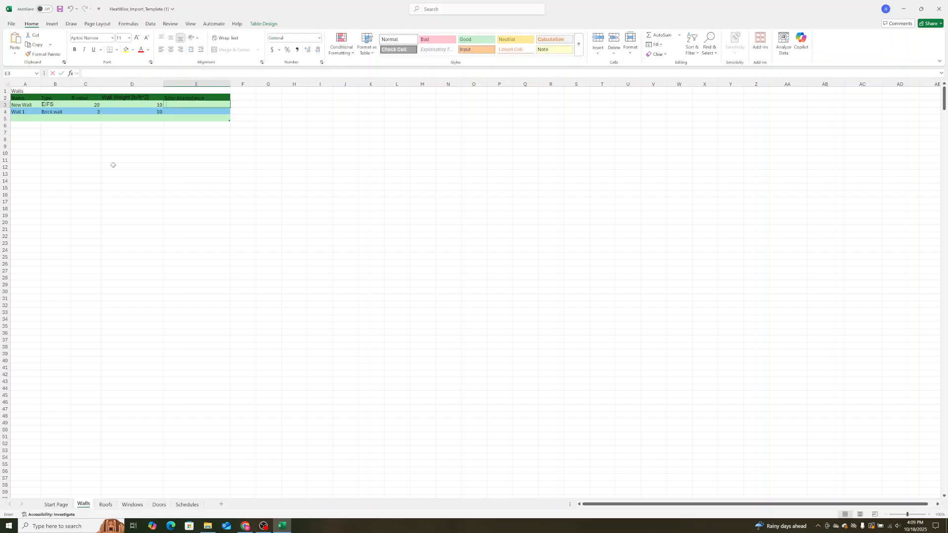
{"action": "type", "text": "0.7"}
{"action": "key", "text": "Return"}
Step: Try to enter a solar absorptance of -1 for Wall 1
{"action": "type", "text": "-1"}
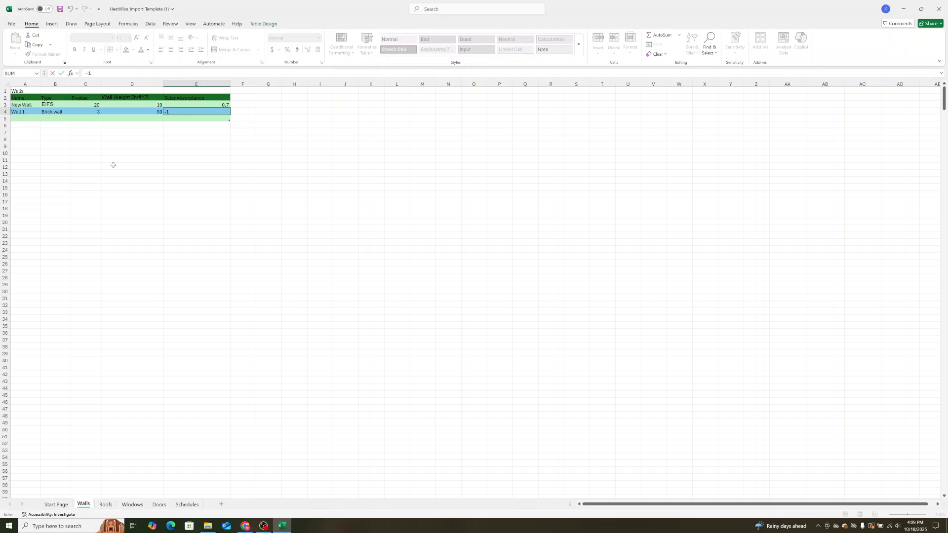
{"action": "key", "text": "Return"}
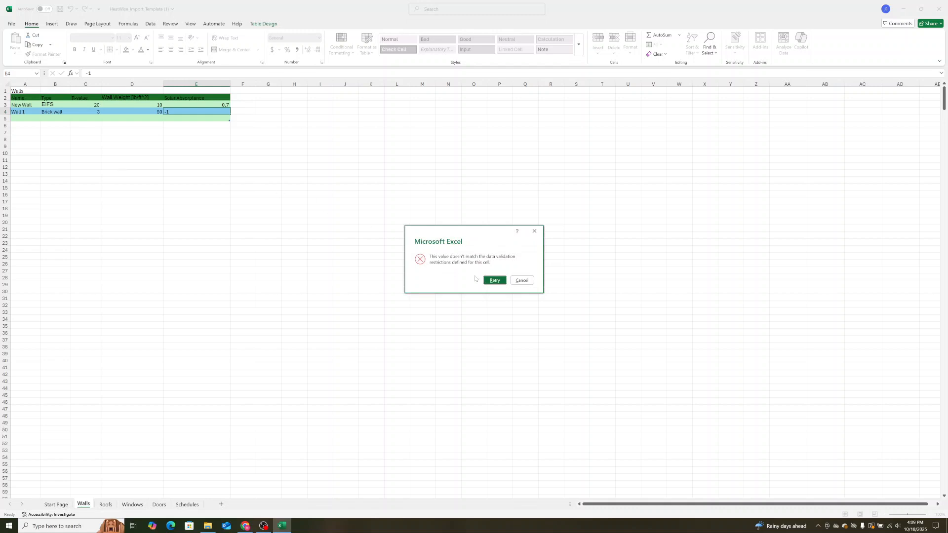
{"action": "left_click", "coordinate": [494, 281]}
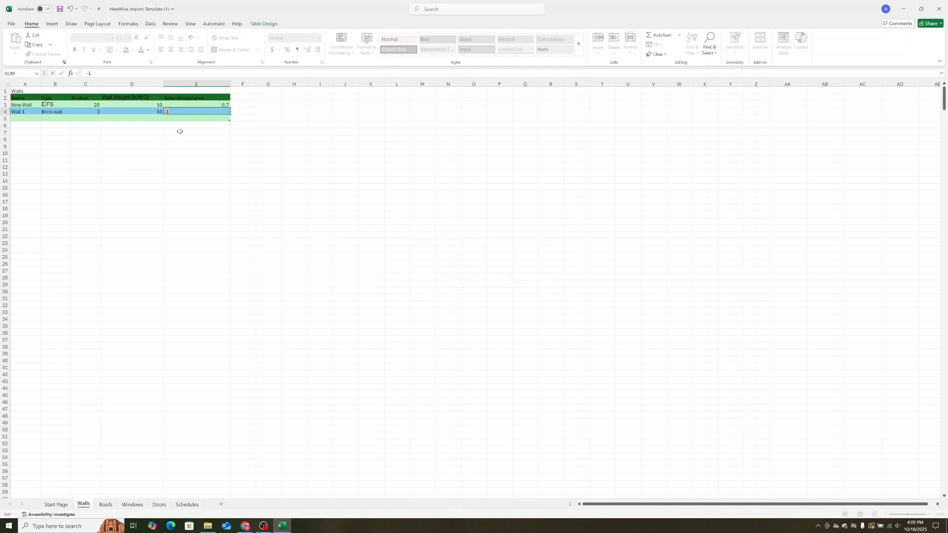
Step: Set Wall 1's solar absorptance to 0.5
{"action": "type", "text": ".5"}
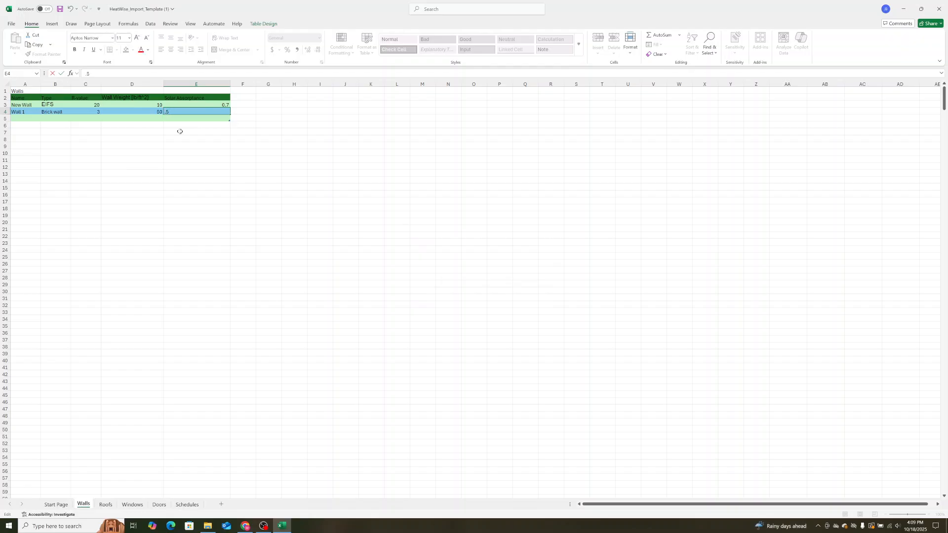
{"action": "key", "text": "Return"}
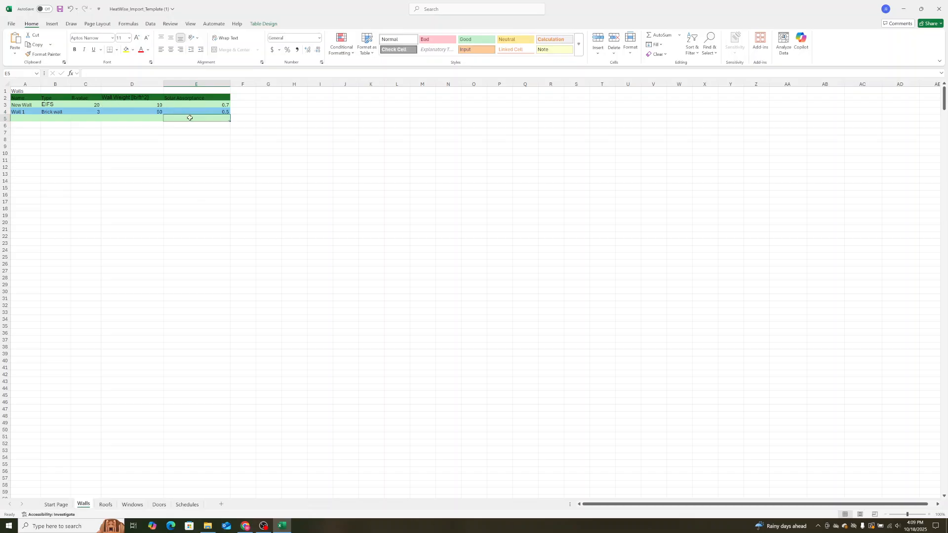
Step: View the Roofs sheet and clear the name and type of Window 2 on the Windows sheet
{"action": "left_click", "coordinate": [105, 504]}
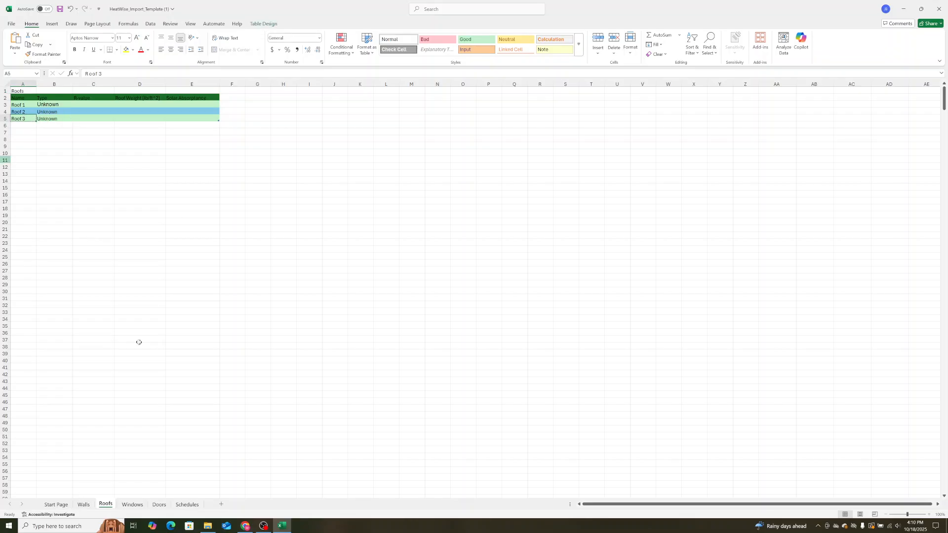
{"action": "left_click", "coordinate": [132, 505]}
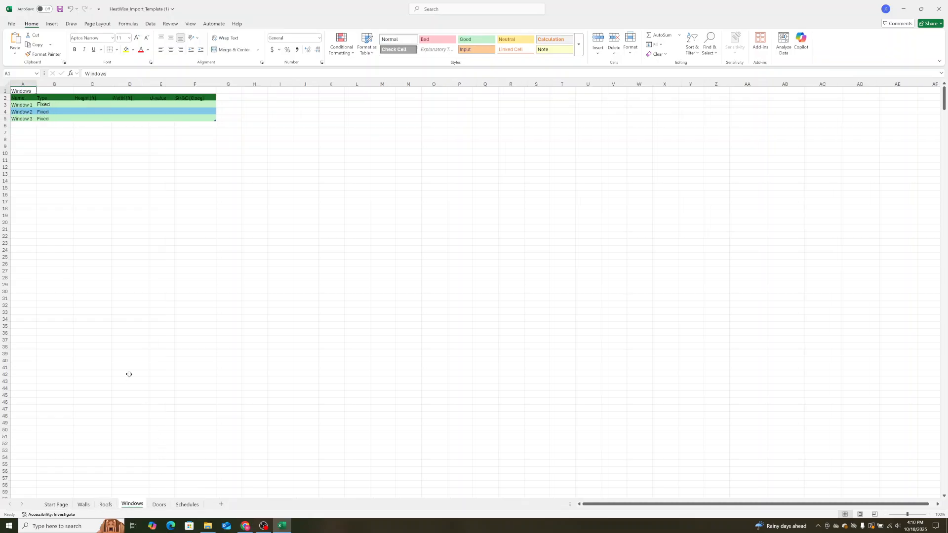
{"action": "left_click_drag", "start_coordinate": [26, 112], "coordinate": [44, 113]}
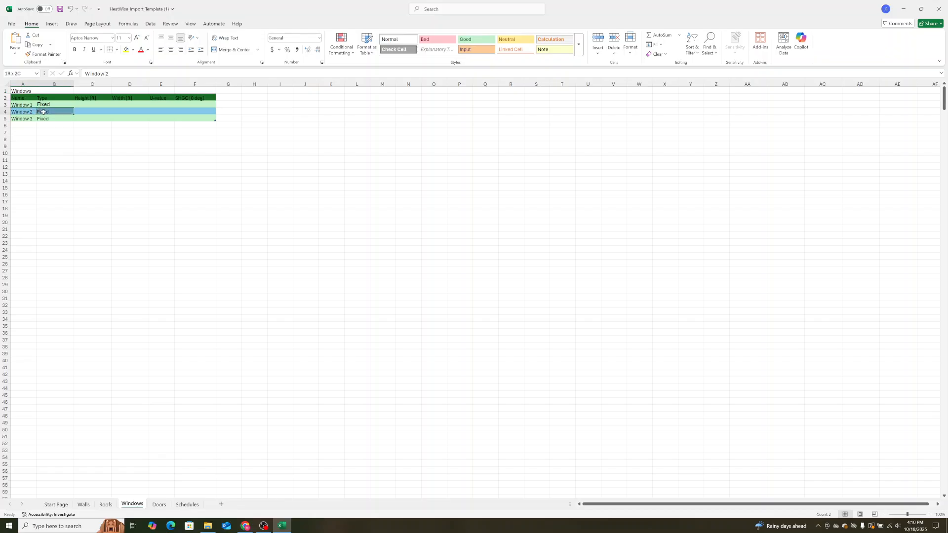
{"action": "key", "text": "Delete"}
{"action": "left_click", "coordinate": [57, 146]}
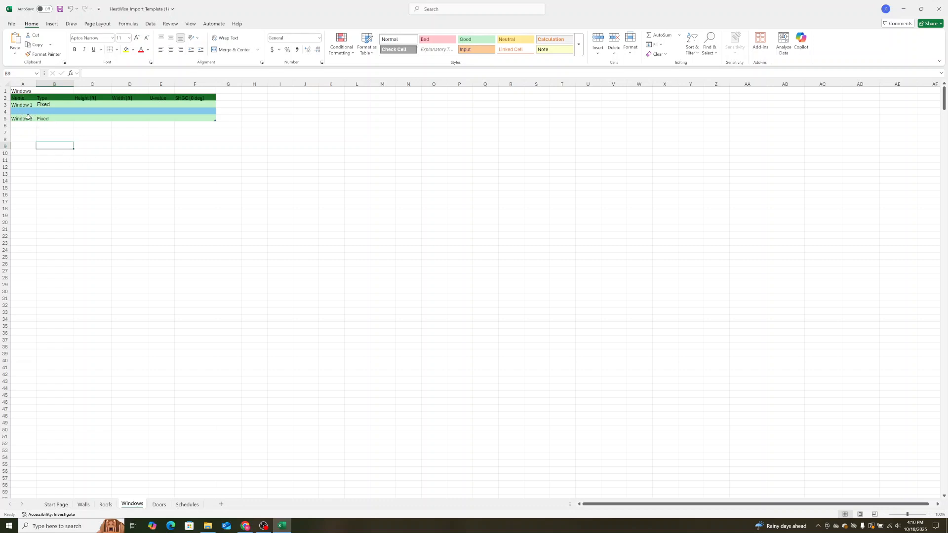
{"action": "left_click_drag", "start_coordinate": [28, 119], "coordinate": [40, 118]}
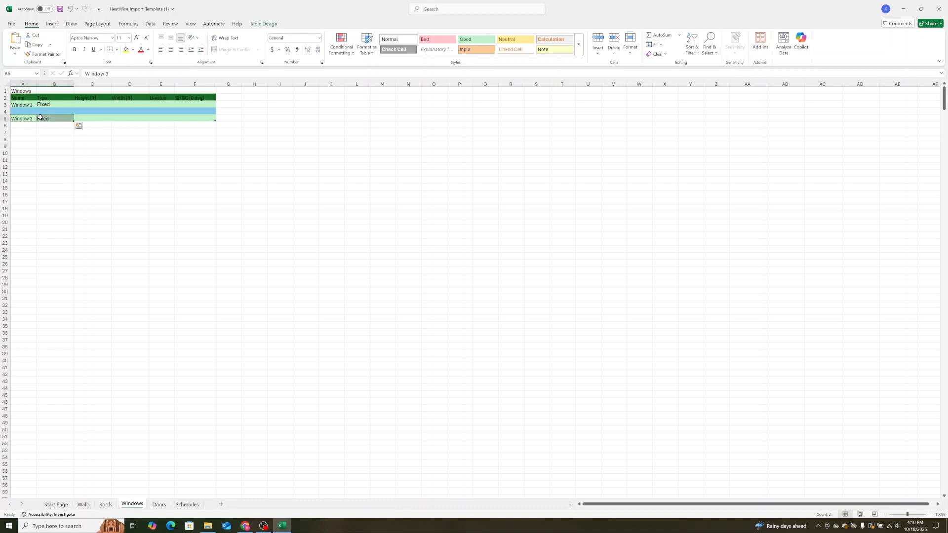
{"action": "left_click", "coordinate": [40, 118]}
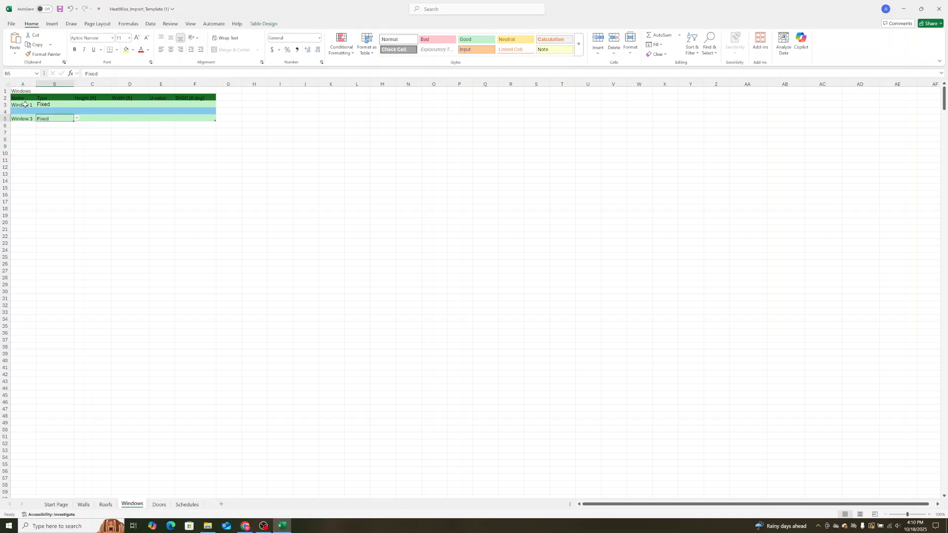
{"action": "left_click", "coordinate": [25, 104]}
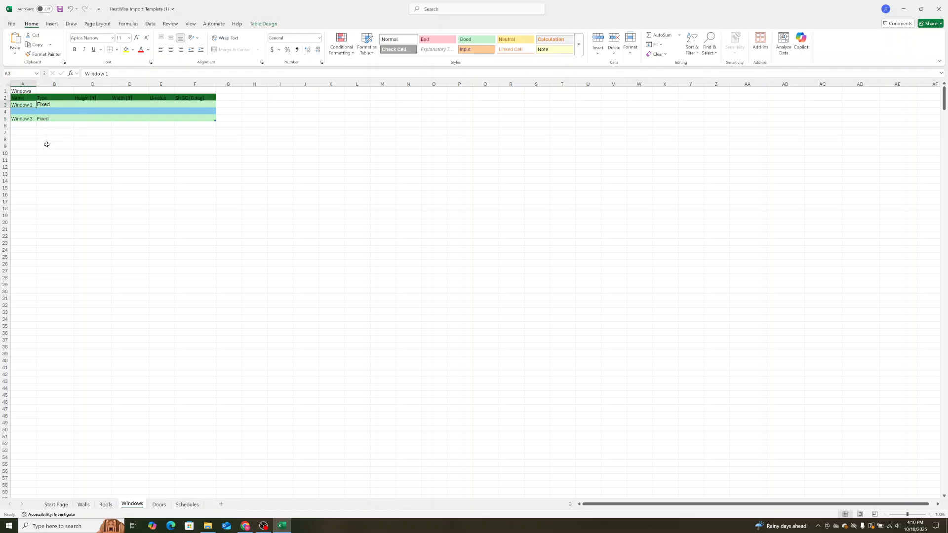
{"action": "key", "text": "Down"}
{"action": "key", "text": "Down"}
{"action": "left_click", "coordinate": [21, 112]}
Step: On the Doors sheet, rename Door 1 as Outside door
{"action": "left_click", "coordinate": [157, 504]}
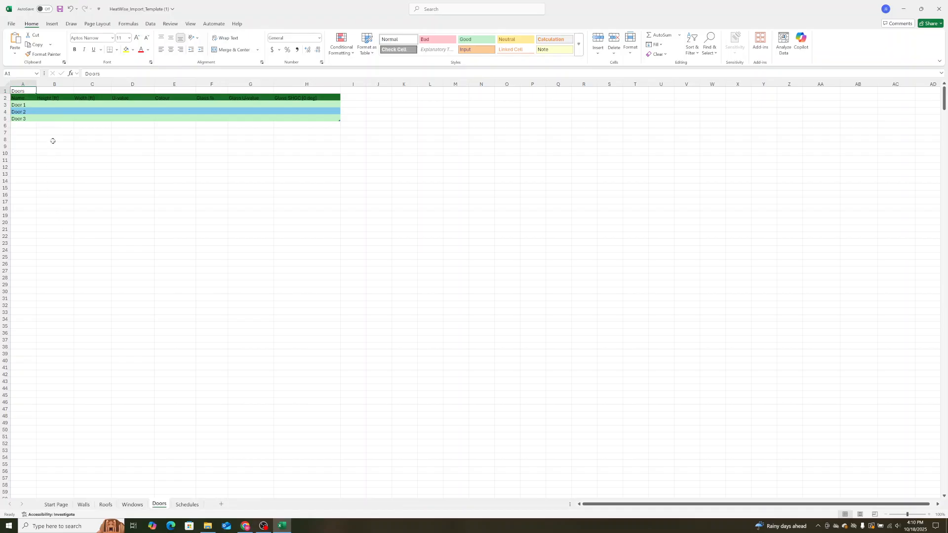
{"action": "left_click", "coordinate": [27, 107]}
{"action": "type", "text": "Ou"}
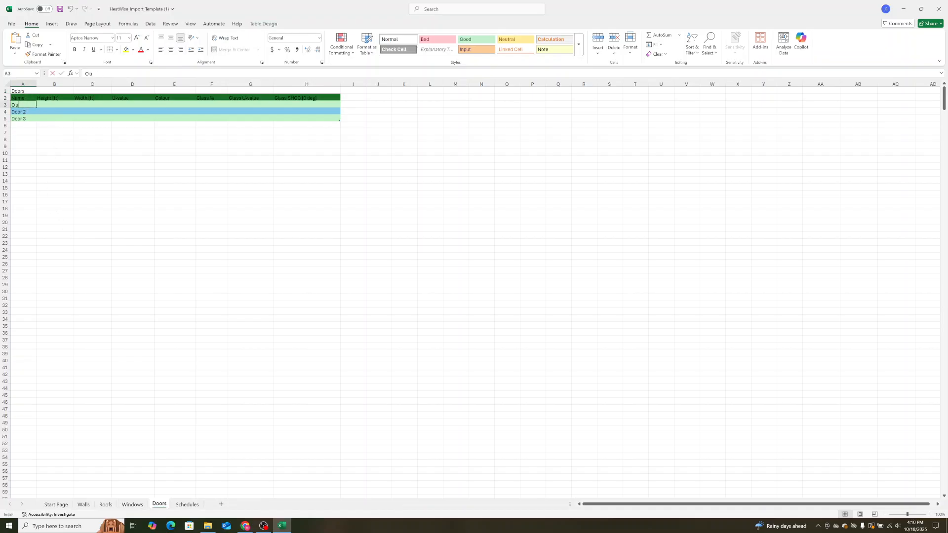
{"action": "type", "text": "tside door"}
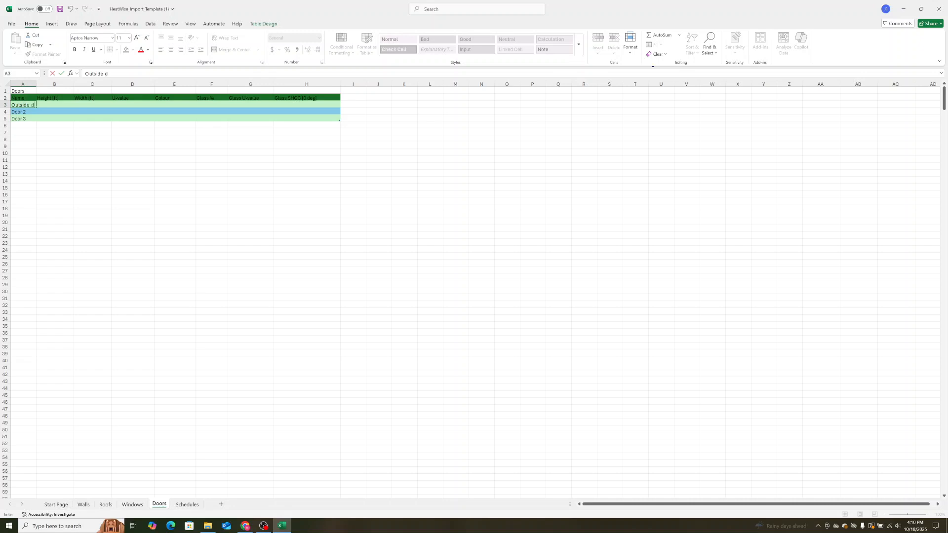
{"action": "key", "text": "Tab"}
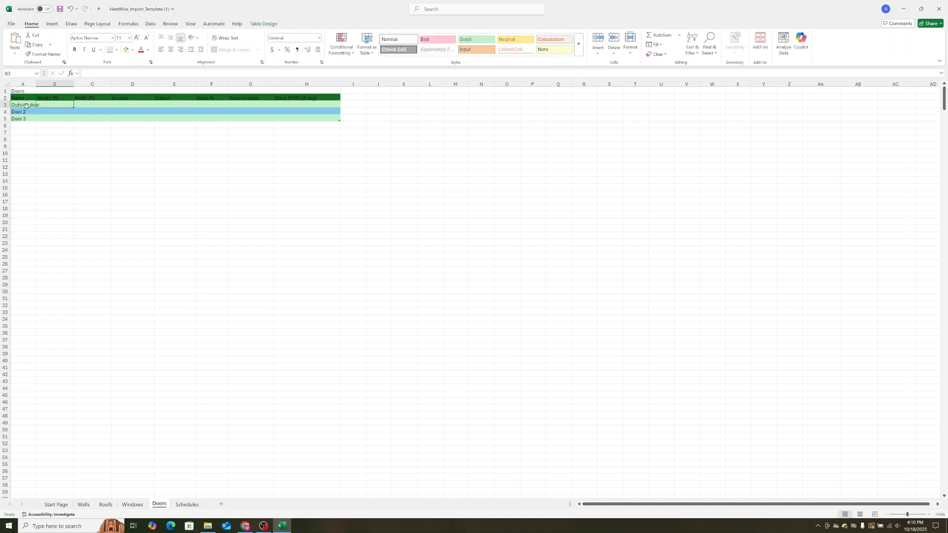
Step: Enter a height of 6 ft, a width of 3 ft and a U-value of 1 for Outside door
{"action": "type", "text": "6"}
{"action": "key", "text": "Tab"}
{"action": "type", "text": "3"}
{"action": "key", "text": "Tab"}
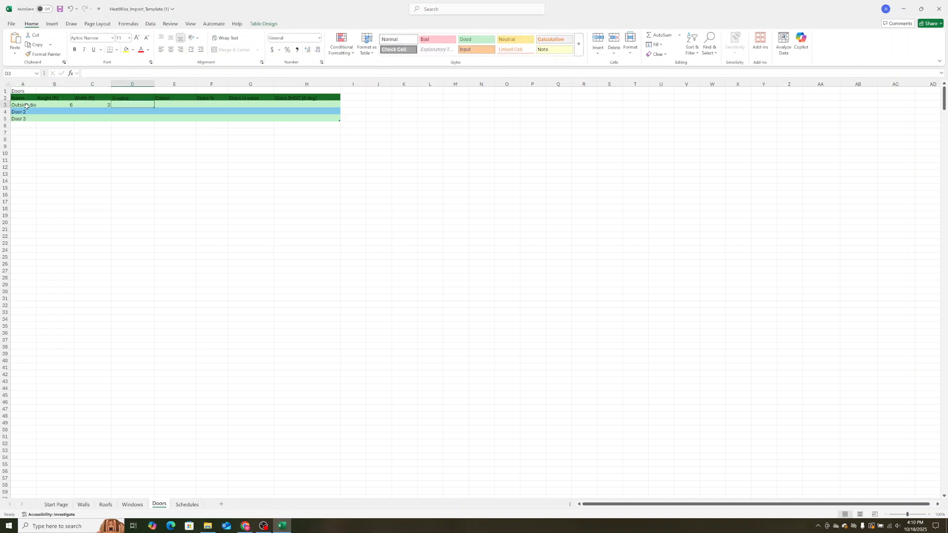
{"action": "type", "text": "1"}
{"action": "key", "text": "Tab"}
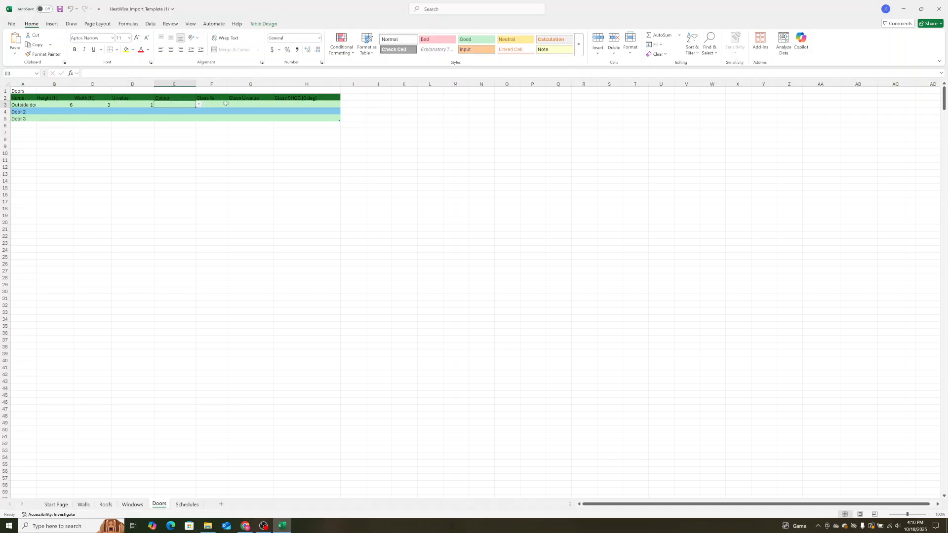
Step: Choose Medium as the colour of Outside door
{"action": "left_click", "coordinate": [198, 105]}
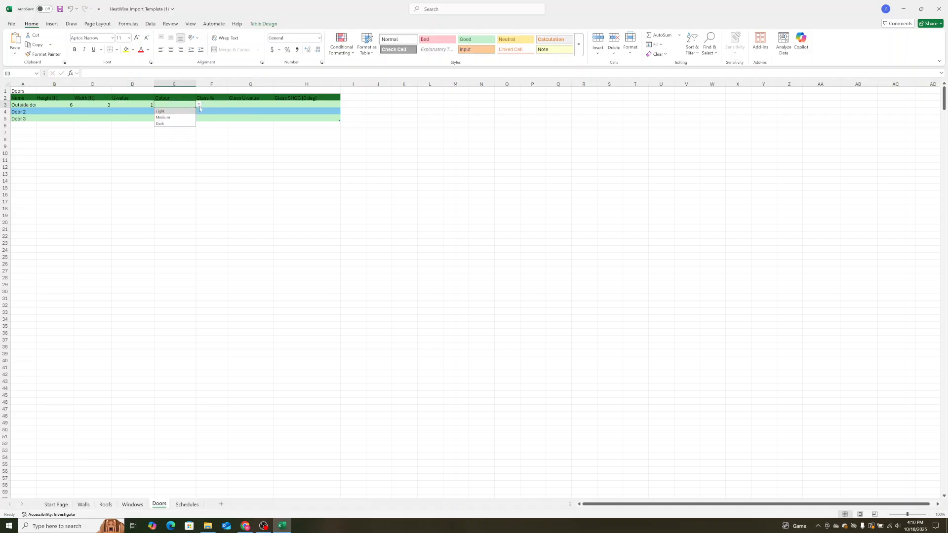
{"action": "left_click", "coordinate": [163, 117]}
{"action": "key", "text": "Tab"}
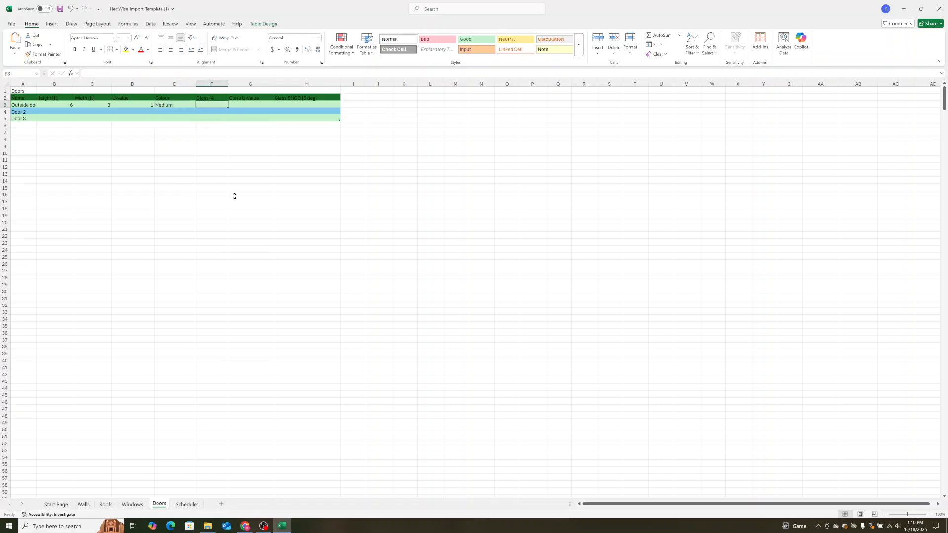
Step: Enter Outside door's glass properties: 50 percent glass, a glass U-value of 0.2 and a glass SHGC of 0.7
{"action": "type", "text": "50"}
{"action": "key", "text": "Tab"}
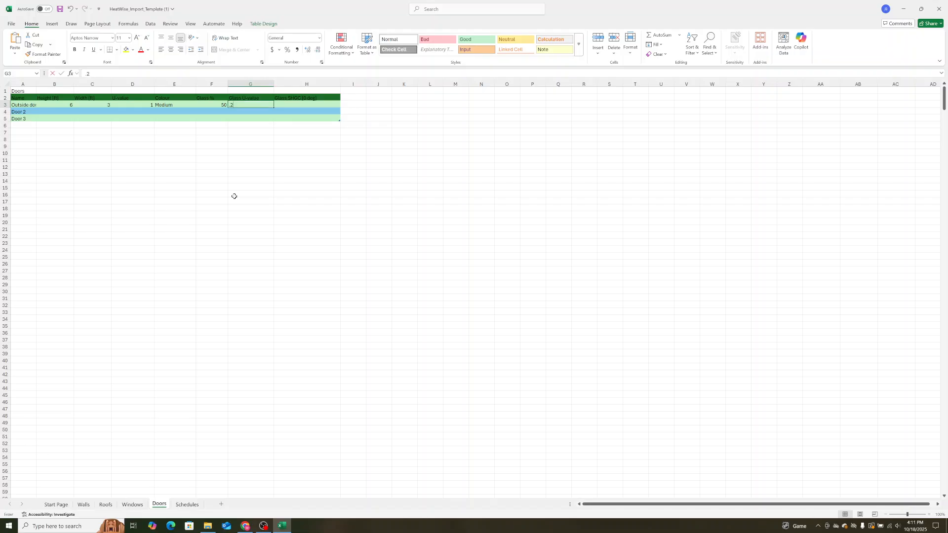
{"action": "type", "text": ".2"}
{"action": "key", "text": "Tab"}
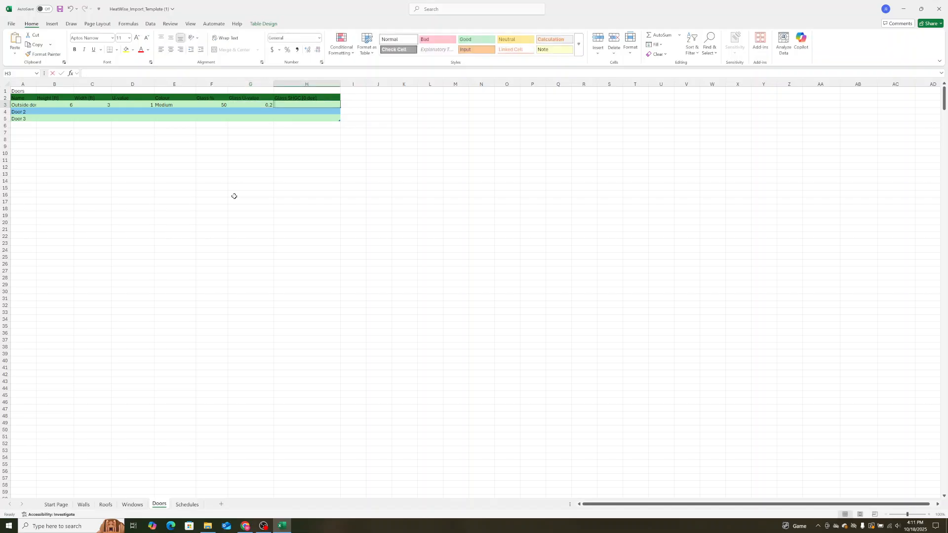
{"action": "type", "text": ".7"}
{"action": "key", "text": "Return"}
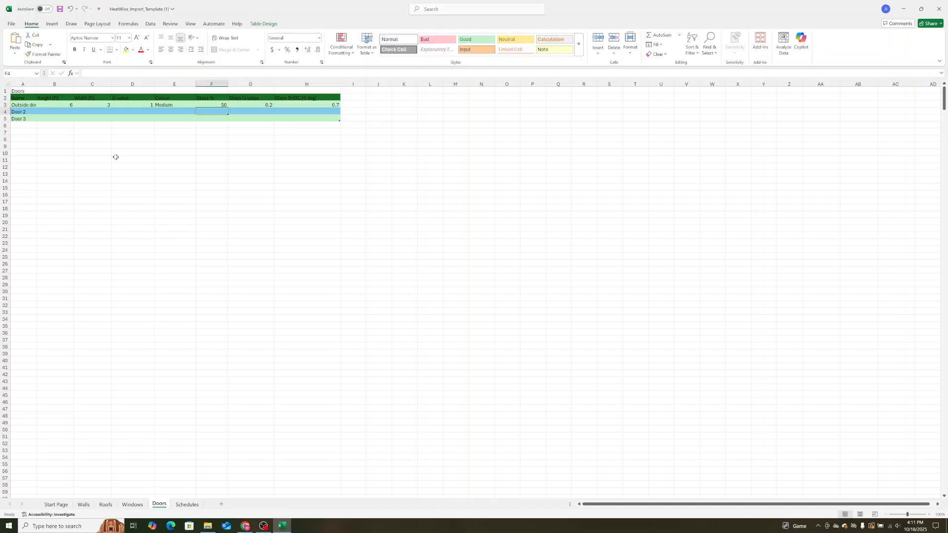
Step: Clear the names Door 2 and Door 3 from the doors table
{"action": "left_click_drag", "start_coordinate": [26, 113], "coordinate": [29, 121]}
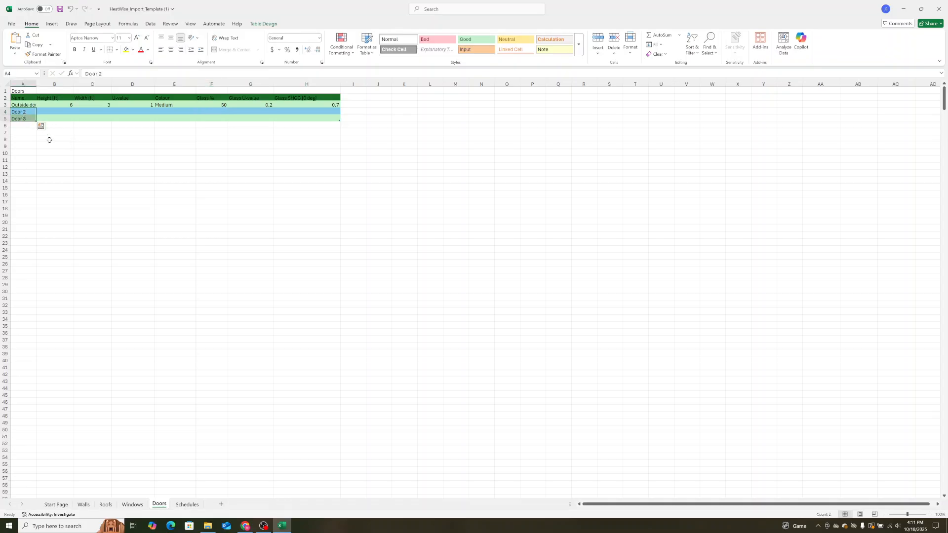
{"action": "key", "text": "Delete"}
{"action": "left_click", "coordinate": [89, 168]}
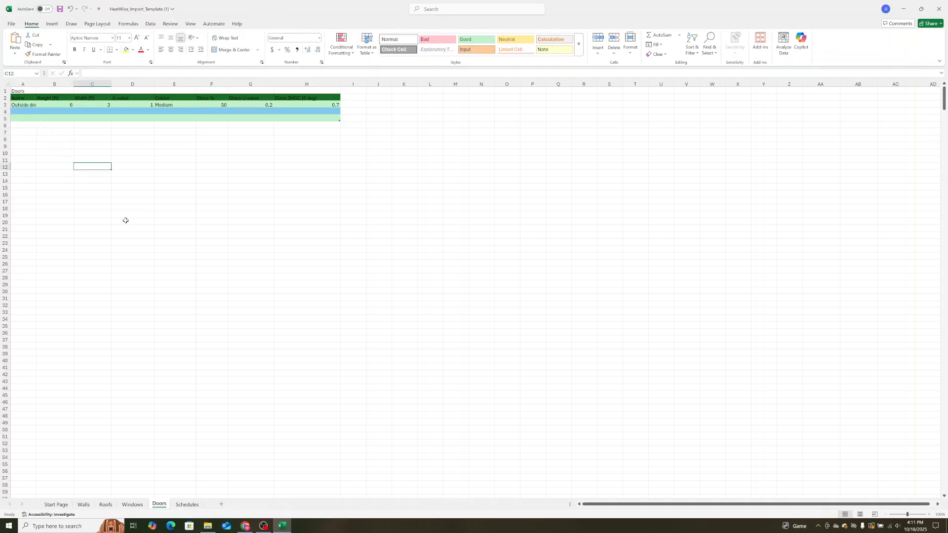
Step: Delete the Schedules sheet from the import template and save the workbook
{"action": "left_click", "coordinate": [181, 505]}
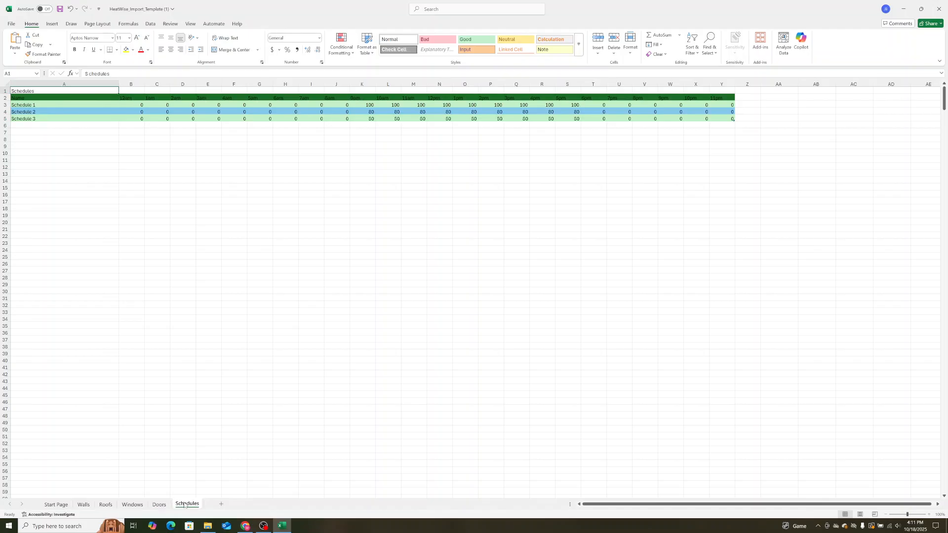
{"action": "right_click", "coordinate": [185, 505]}
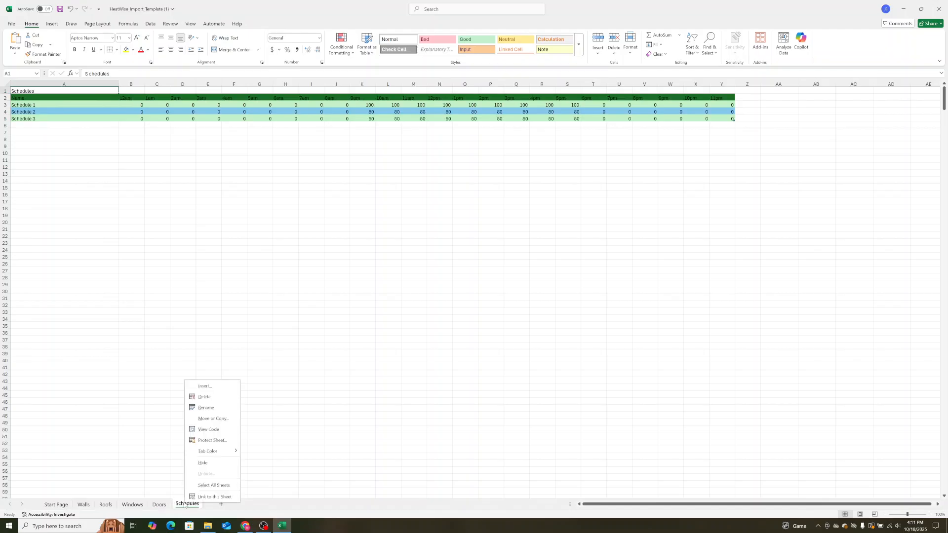
{"action": "left_click", "coordinate": [208, 398]}
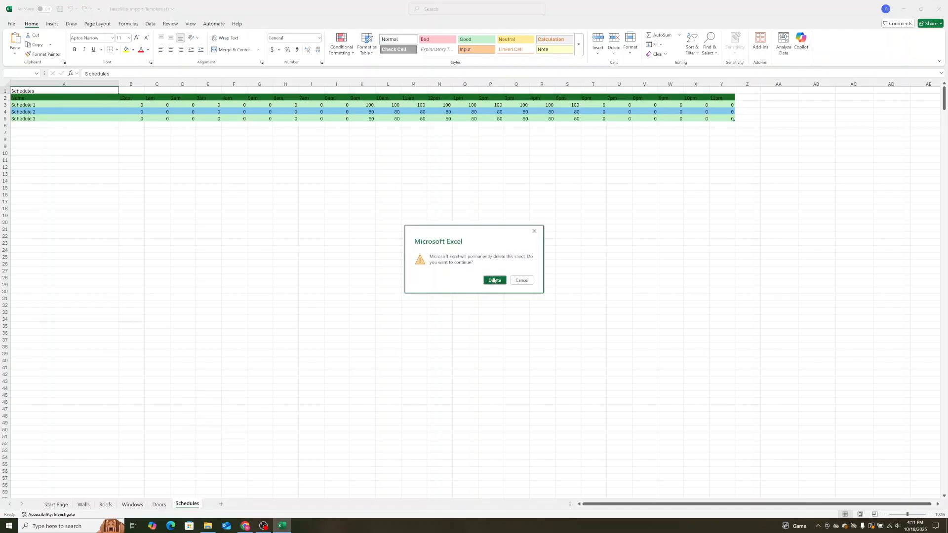
{"action": "key", "text": "Return"}
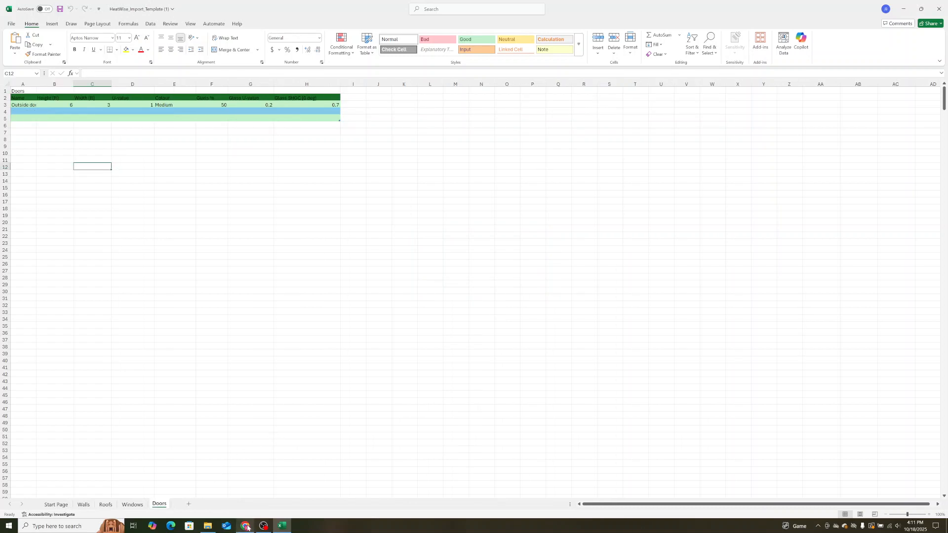
{"action": "left_click", "coordinate": [60, 9]}
Step: Switch to HeatWise in Chrome, dismiss the recommended wall weights and open the project's Import page
{"action": "mouse_move", "coordinate": [243, 528]}
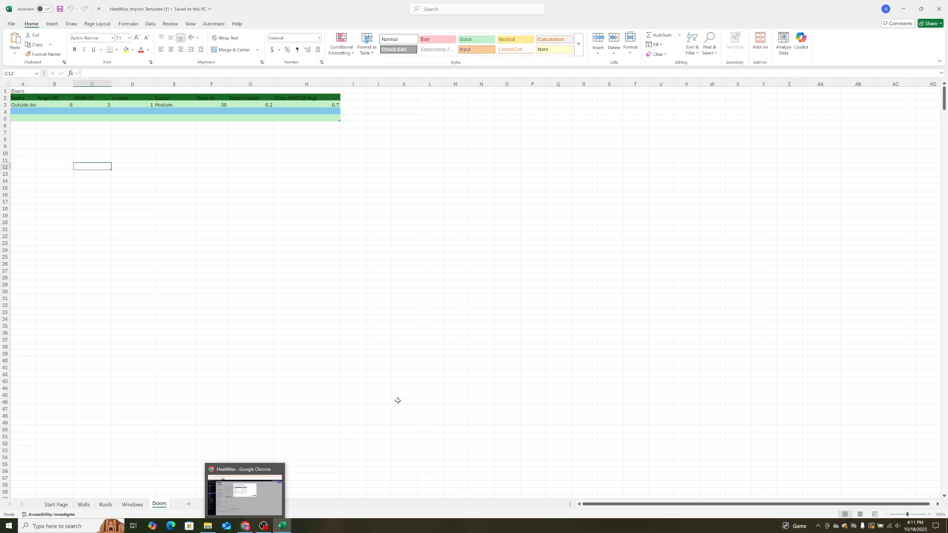
{"action": "left_click", "coordinate": [246, 525]}
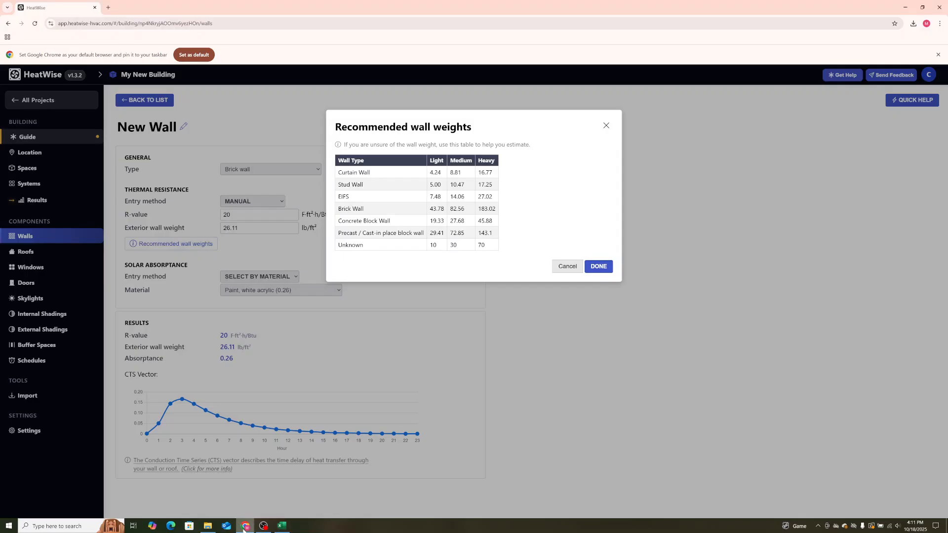
{"action": "left_click", "coordinate": [575, 271]}
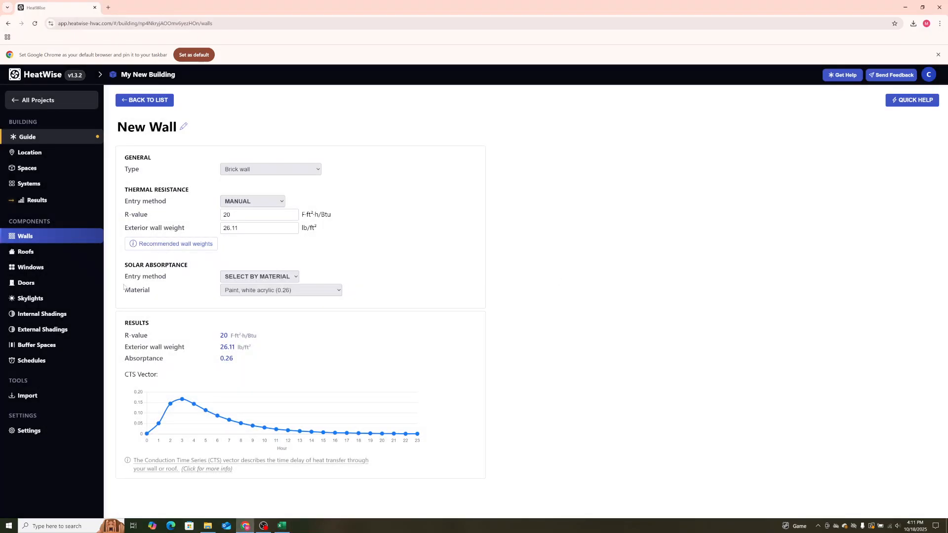
{"action": "left_click", "coordinate": [29, 396]}
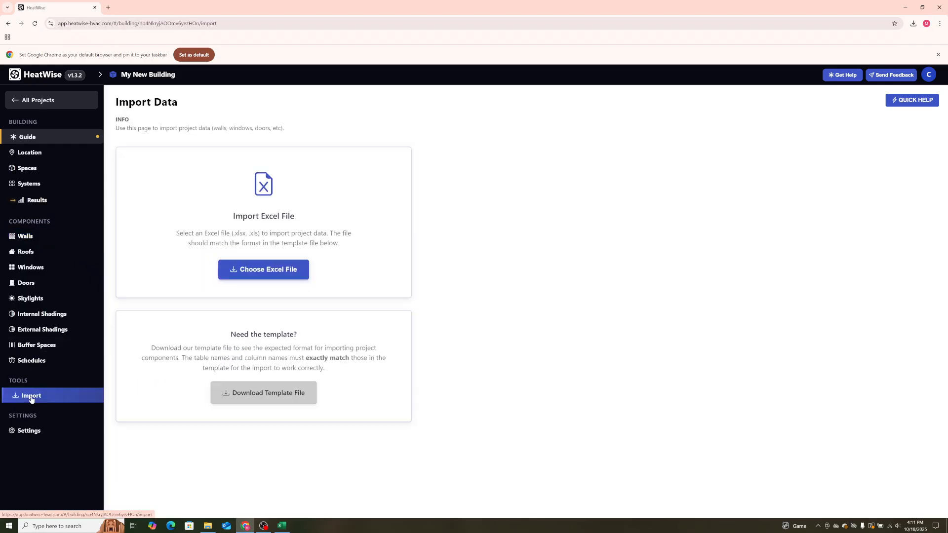
Step: Load HeatWise_Import_Template (1) from Downloads as the import file and review the import summary
{"action": "left_click", "coordinate": [238, 274]}
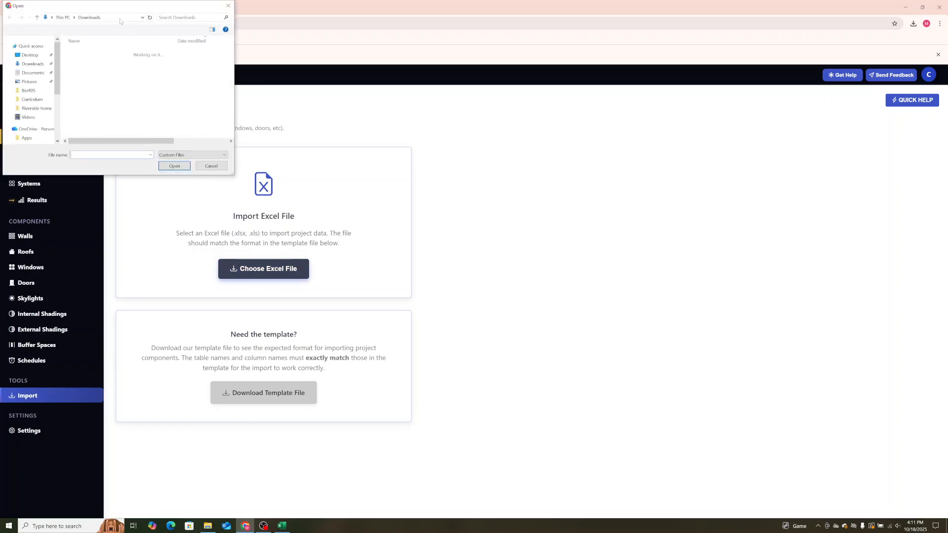
{"action": "left_click_drag", "start_coordinate": [115, 8], "coordinate": [338, 131]}
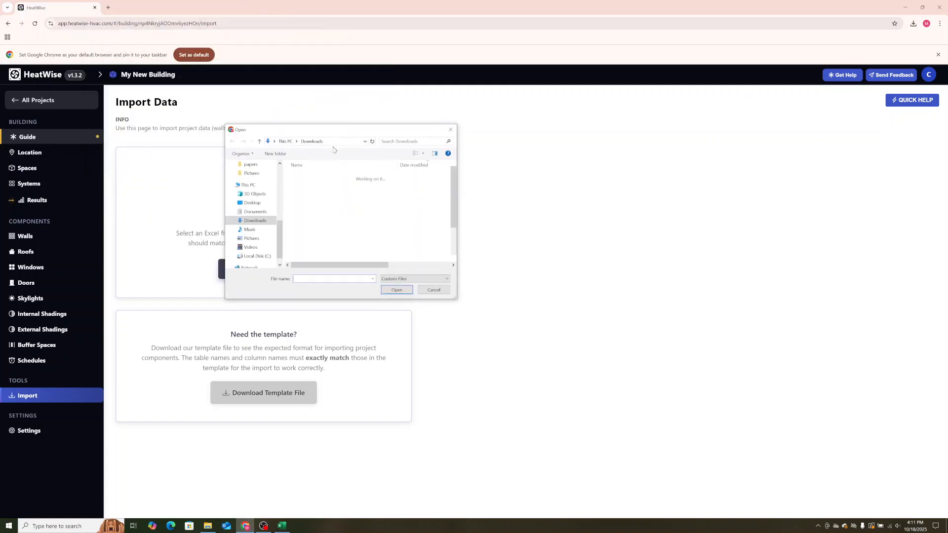
{"action": "left_click", "coordinate": [327, 186]}
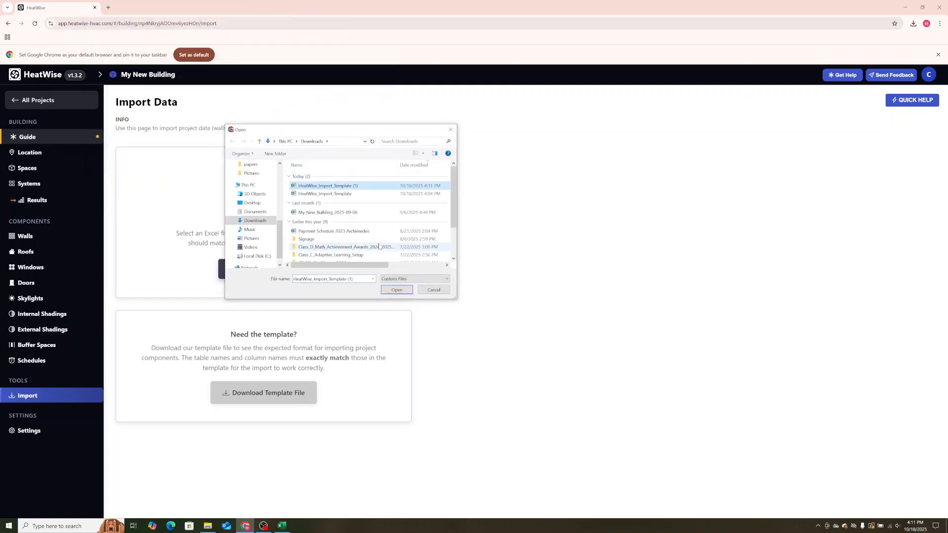
{"action": "left_click", "coordinate": [398, 291]}
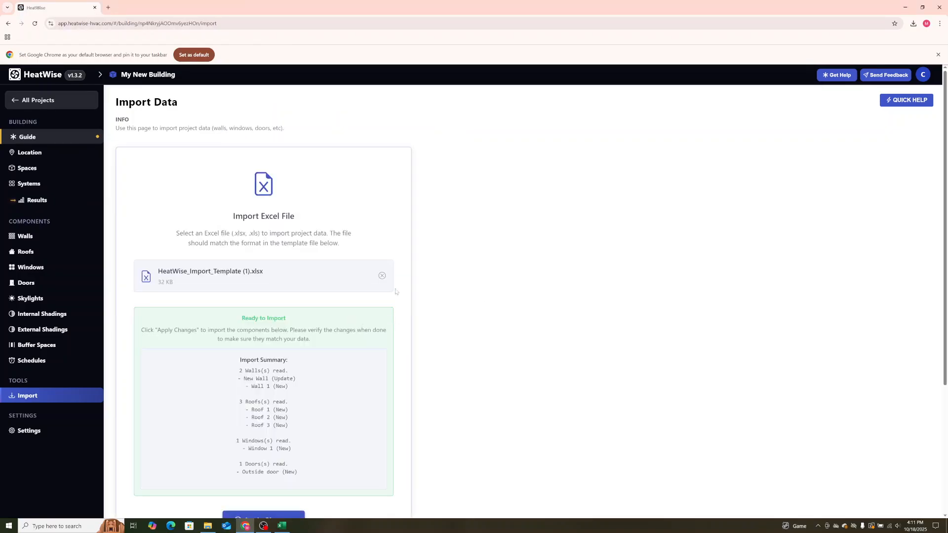
{"action": "scroll", "coordinate": [398, 266], "scroll_direction": "down", "scroll_amount": 2}
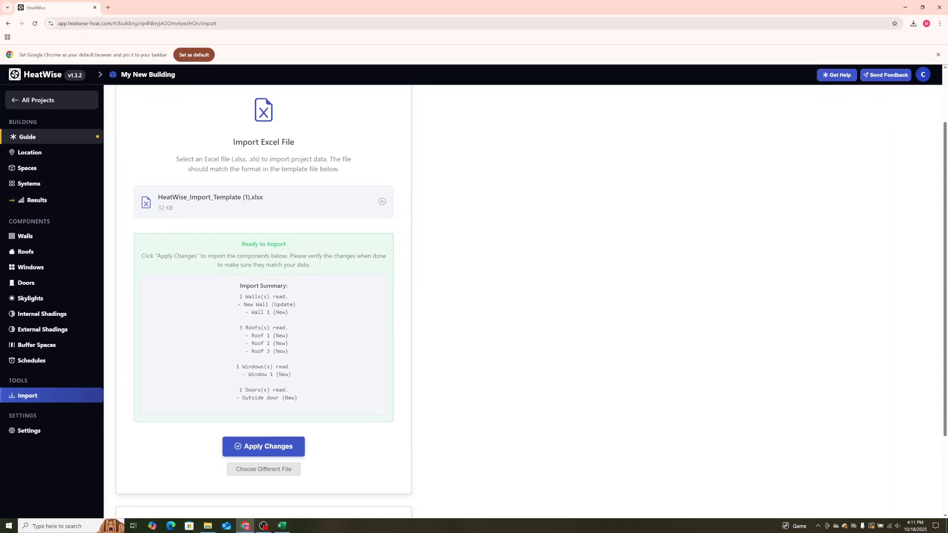
{"action": "scroll", "coordinate": [531, 301], "scroll_direction": "down", "scroll_amount": 1}
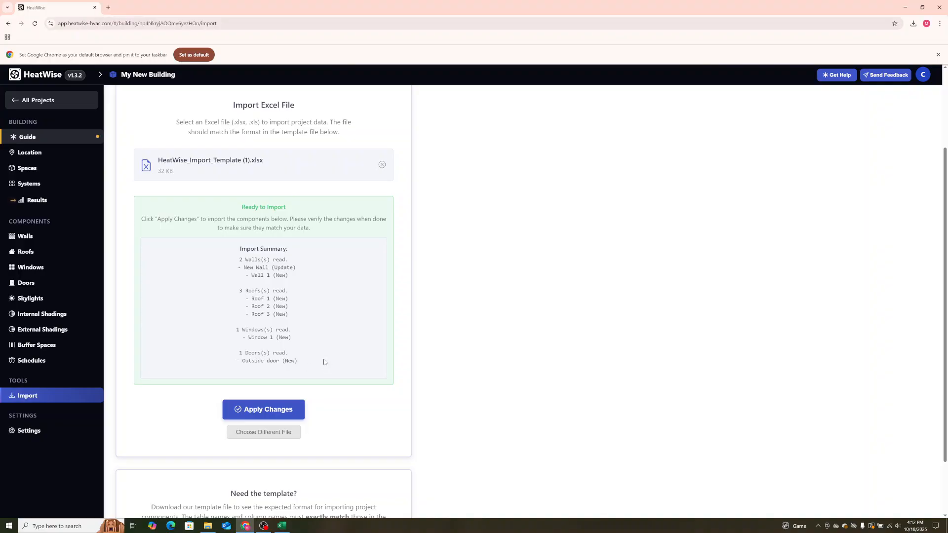
Step: Check the window entries on the template's Windows sheet in Excel, and apply the import changes in HeatWise
{"action": "left_click", "coordinate": [281, 526]}
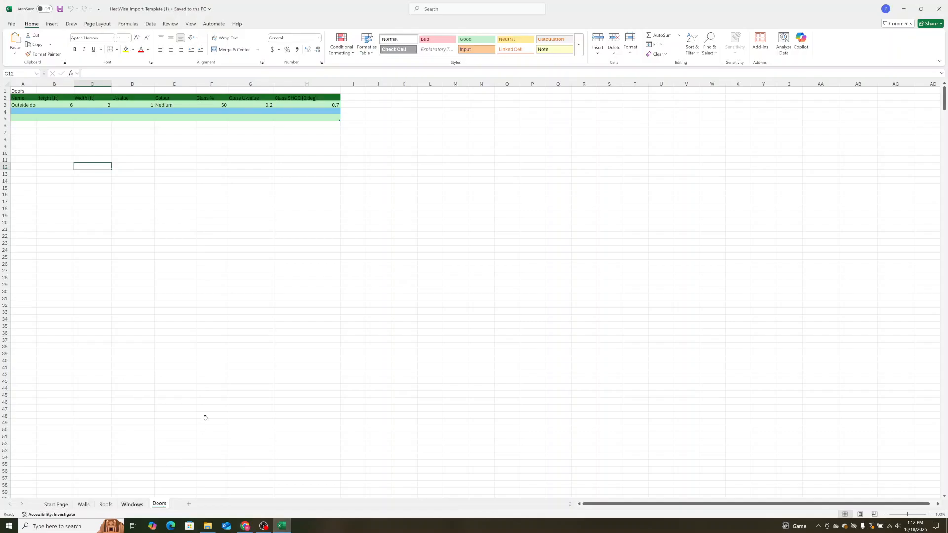
{"action": "key", "text": "ctrl+Page_Up"}
{"action": "left_click", "coordinate": [30, 119]}
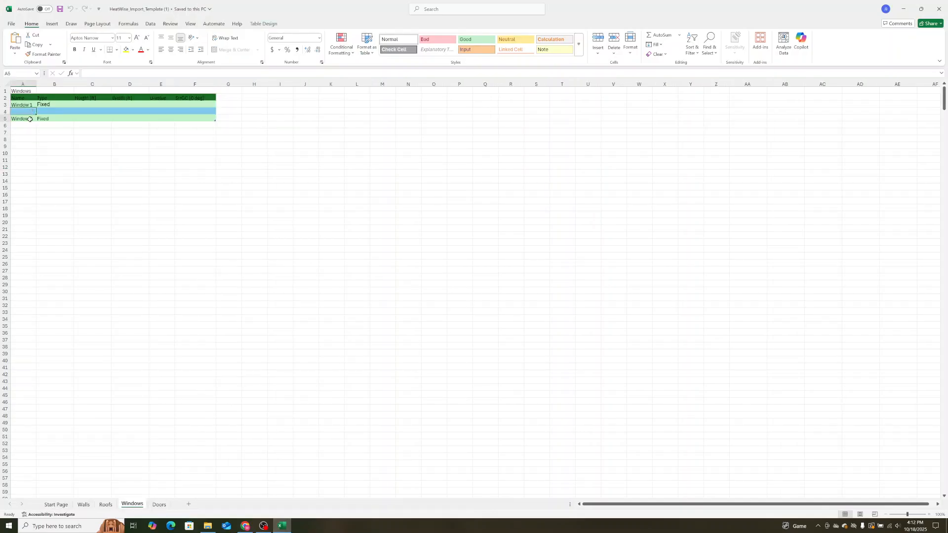
{"action": "left_click", "coordinate": [245, 525]}
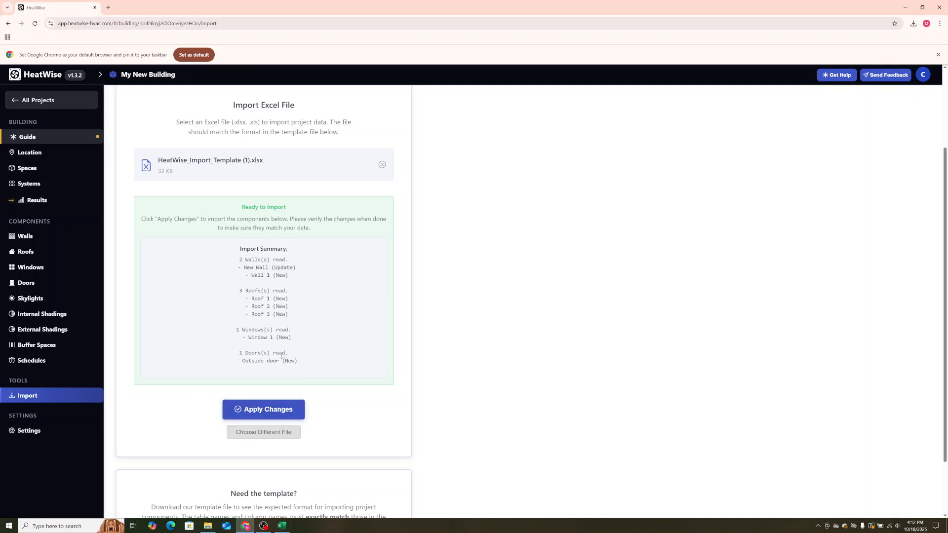
{"action": "left_click", "coordinate": [264, 410]}
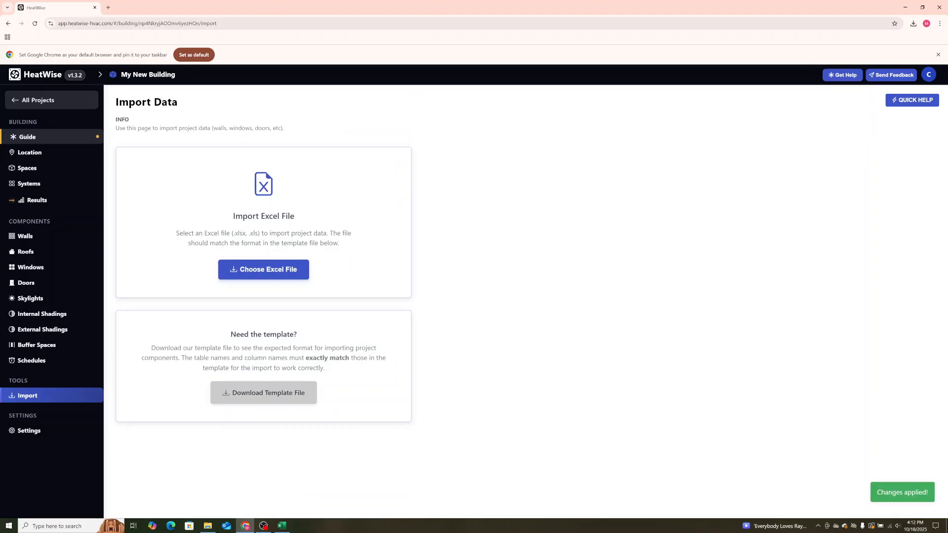
Step: Look through the project's walls list and open New Wall to view its imported properties
{"action": "left_click", "coordinate": [25, 236]}
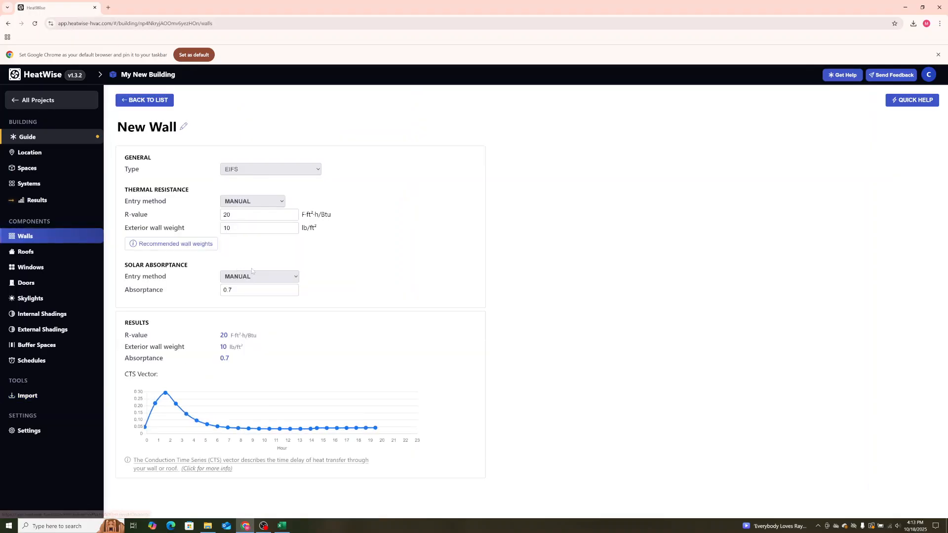
{"action": "left_click", "coordinate": [144, 100]}
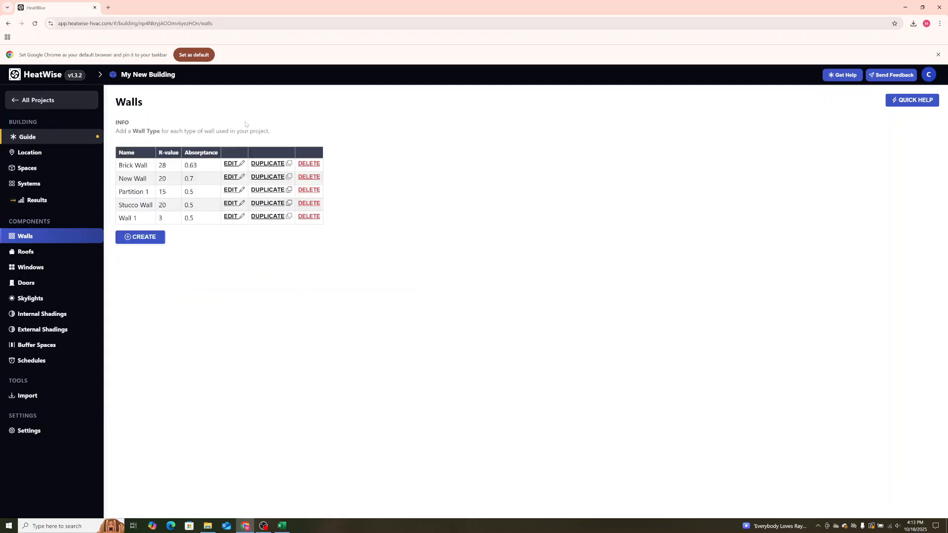
{"action": "left_click", "coordinate": [189, 180]}
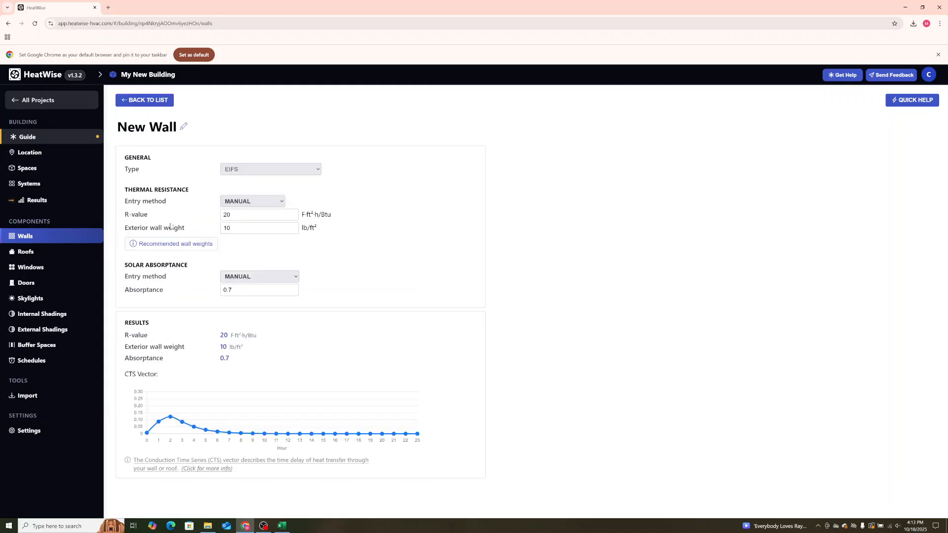
Step: Compare New Wall's R-value, wall weight and solar absorptance on the Excel template's Walls sheet with HeatWise
{"action": "left_click", "coordinate": [282, 525]}
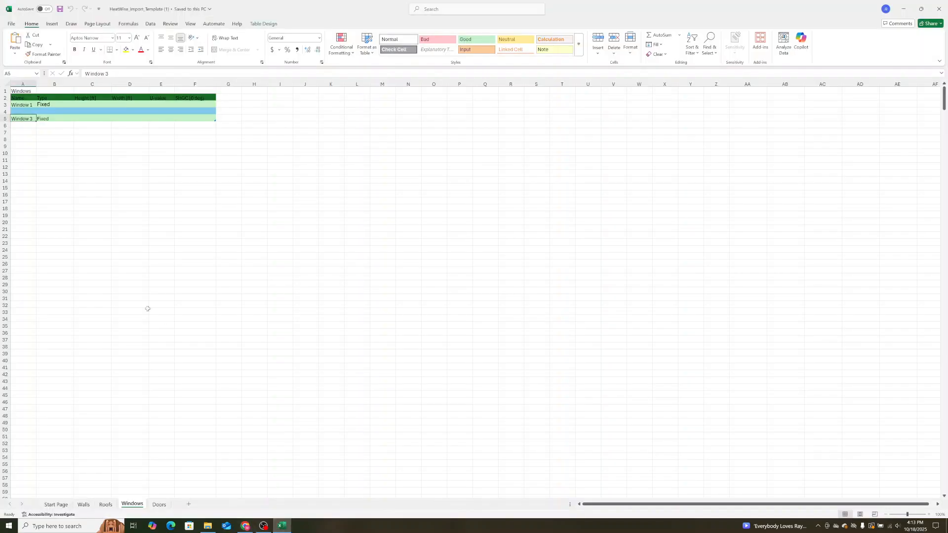
{"action": "left_click", "coordinate": [85, 505]}
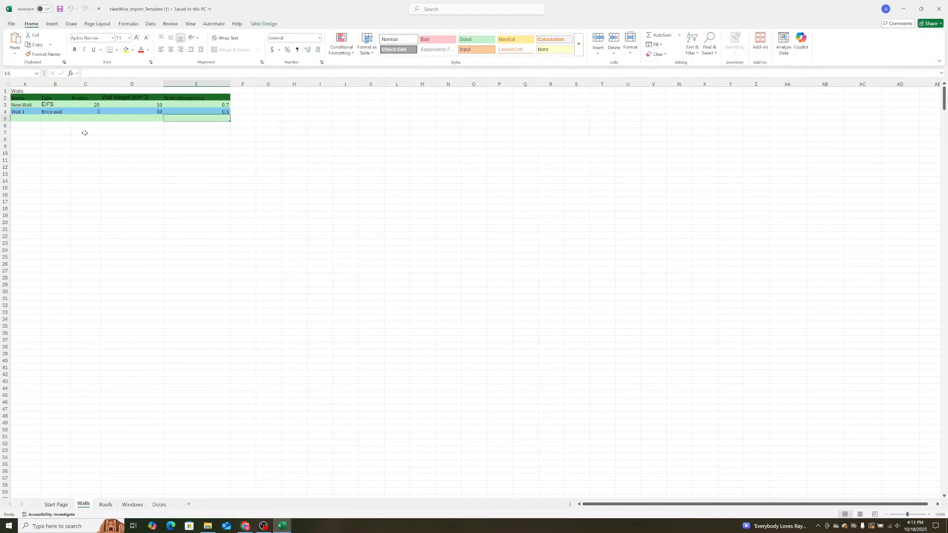
{"action": "left_click", "coordinate": [98, 104]}
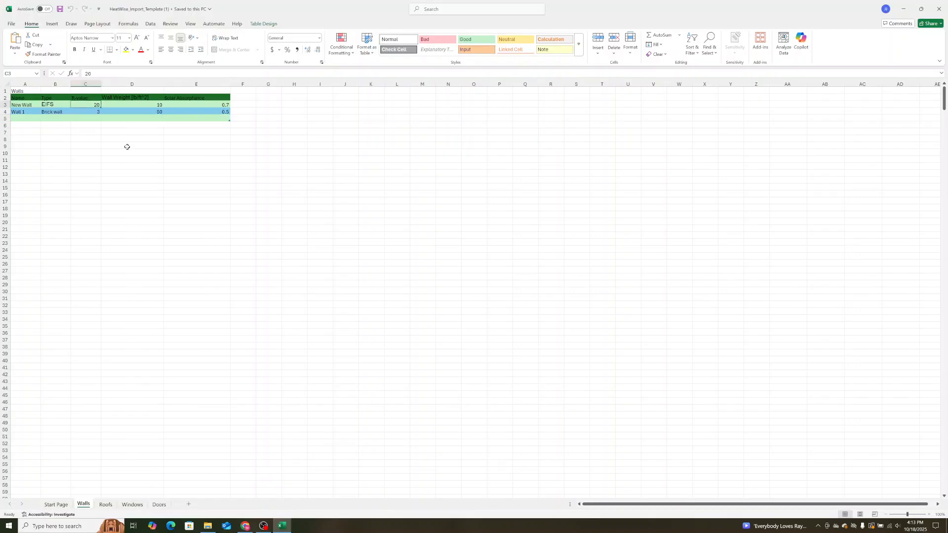
{"action": "key", "text": "Right"}
{"action": "key", "text": "Right"}
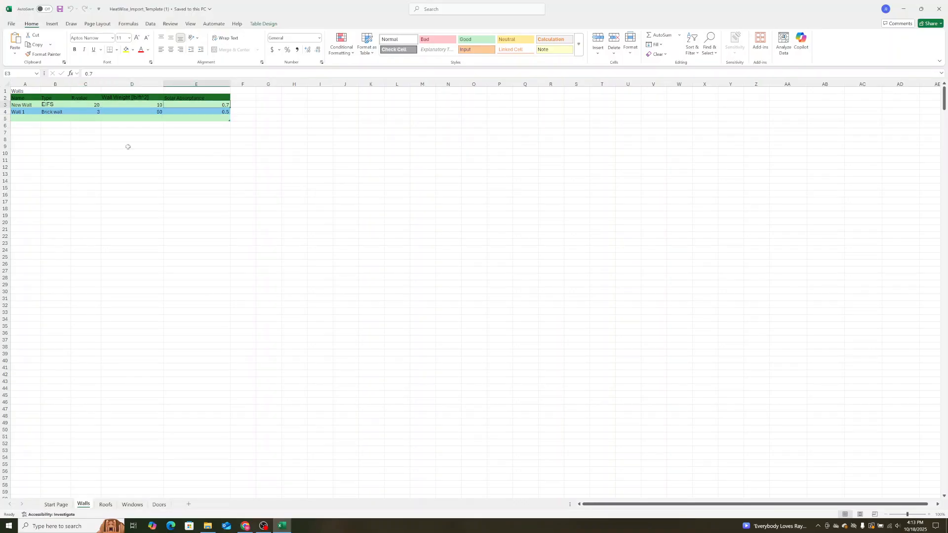
{"action": "key", "text": "Left"}
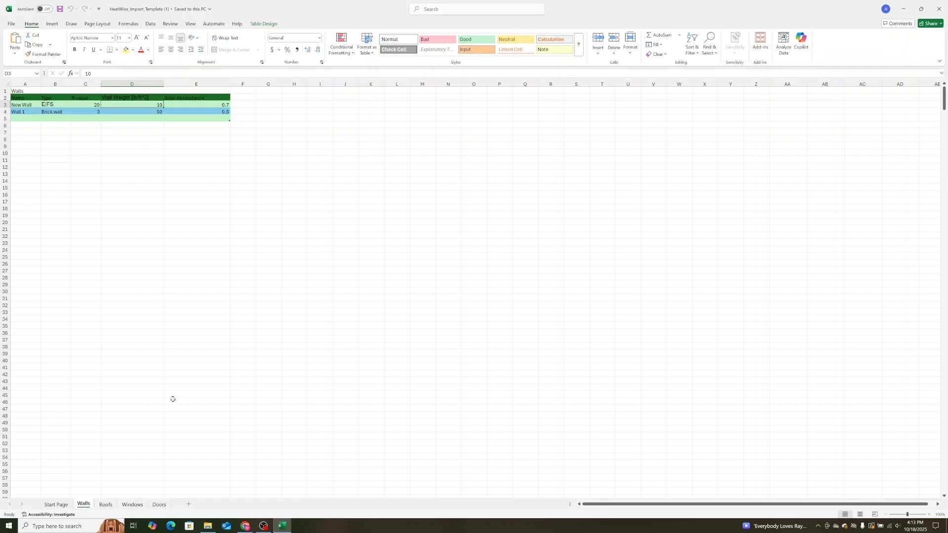
{"action": "left_click", "coordinate": [244, 526]}
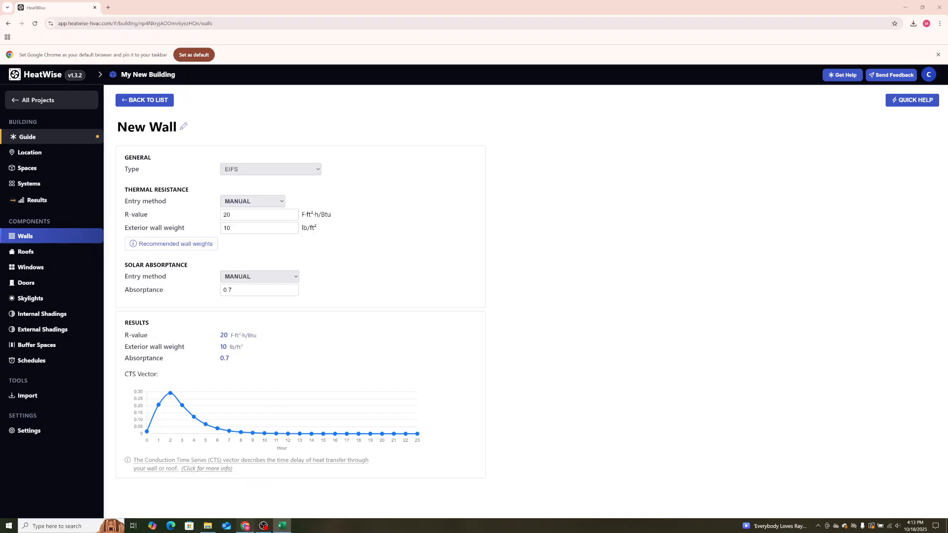
Step: Review the project's lists of walls, roofs and windows for the imported components
{"action": "left_click", "coordinate": [145, 100]}
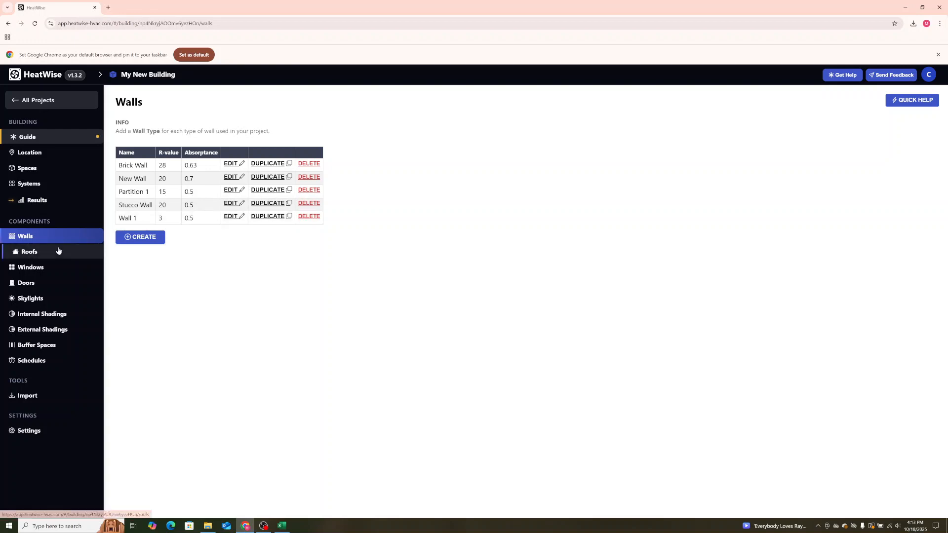
{"action": "left_click", "coordinate": [28, 252]}
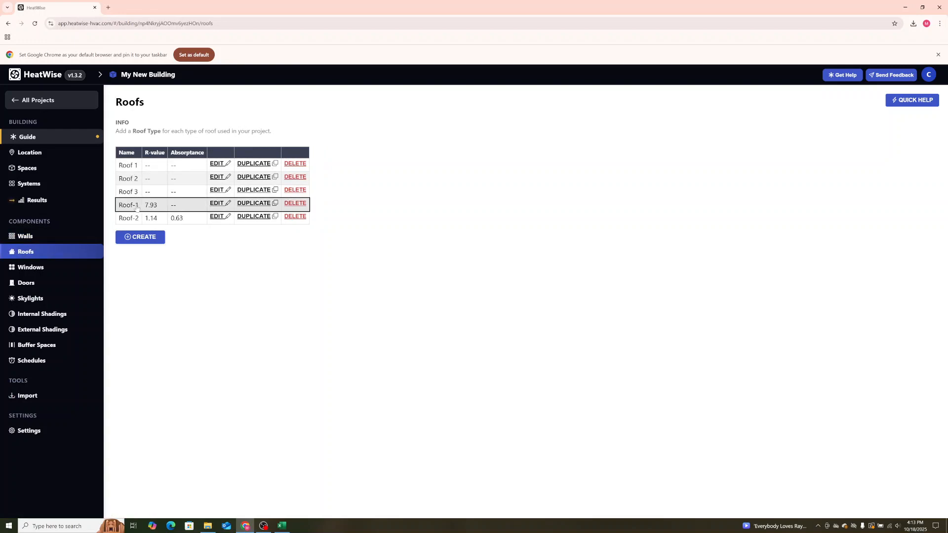
{"action": "left_click", "coordinate": [43, 271]}
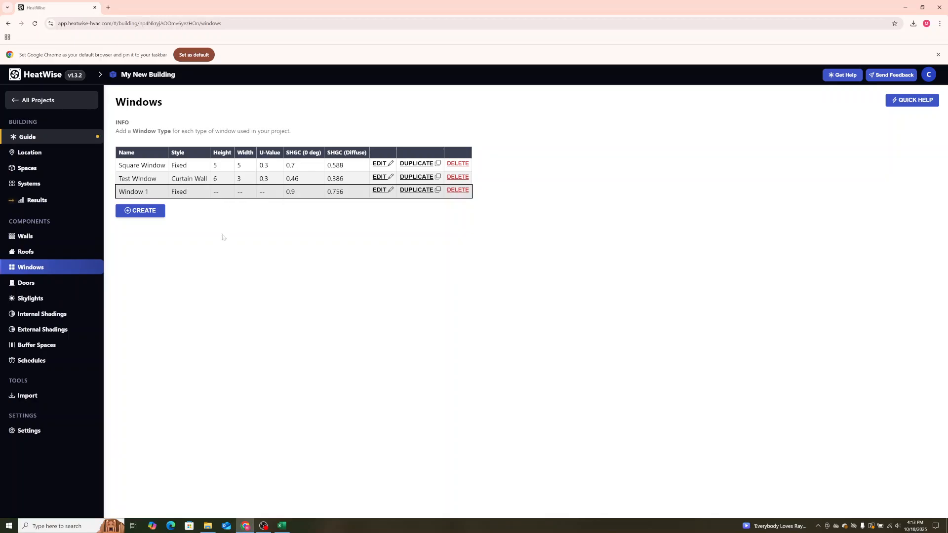
Step: Check Window 1's height, width, U-value and SHGC cells on the Excel template's Windows sheet, and return to HeatWise
{"action": "left_click", "coordinate": [282, 526]}
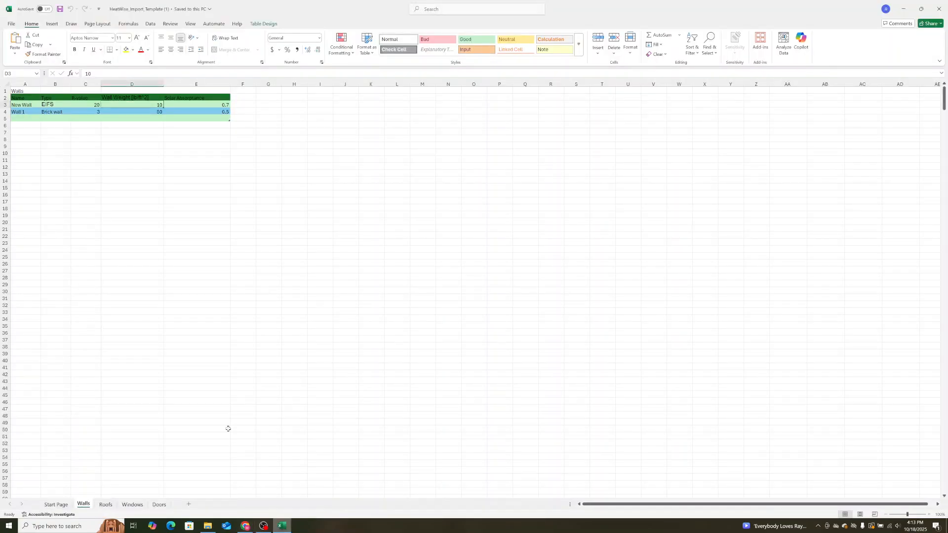
{"action": "left_click", "coordinate": [132, 504]}
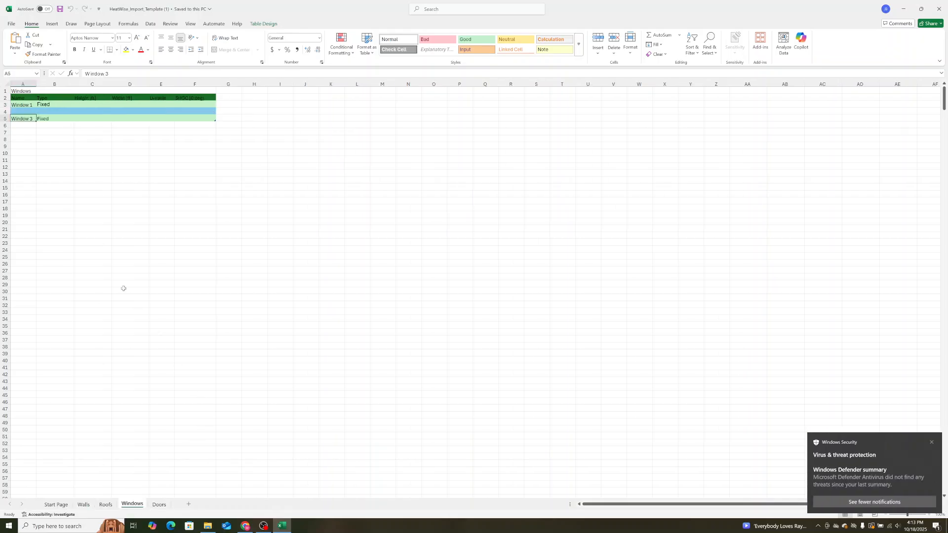
{"action": "left_click", "coordinate": [79, 104]}
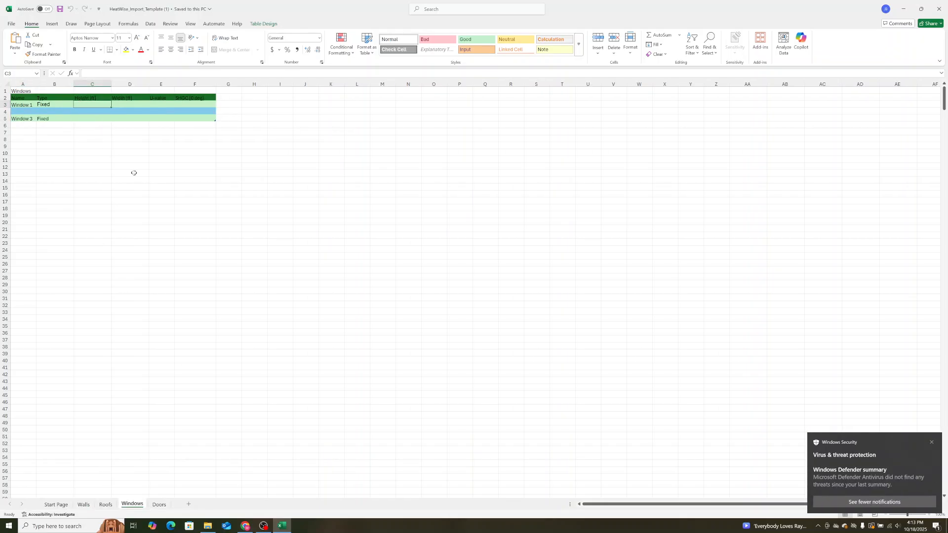
{"action": "key", "text": "Right"}
{"action": "key", "text": "Right"}
{"action": "key", "text": "Right"}
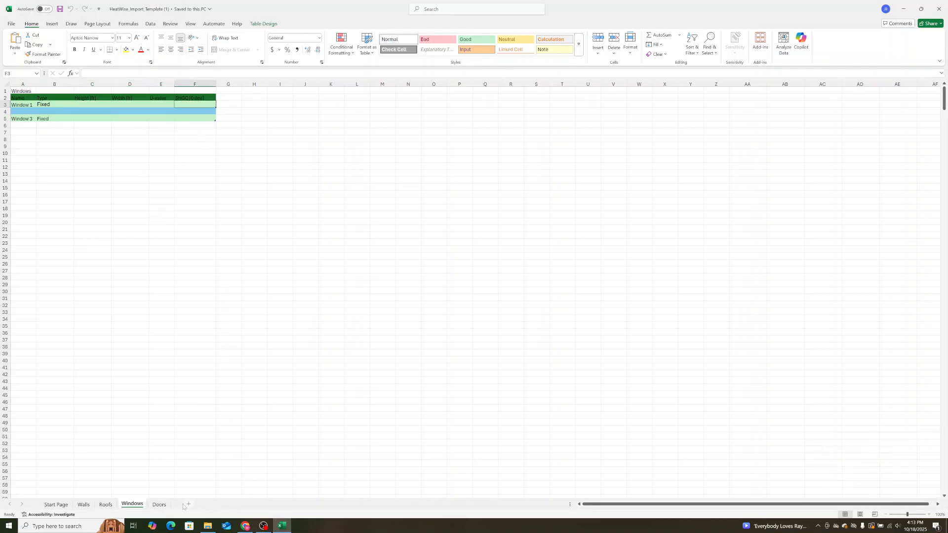
{"action": "left_click", "coordinate": [246, 526]}
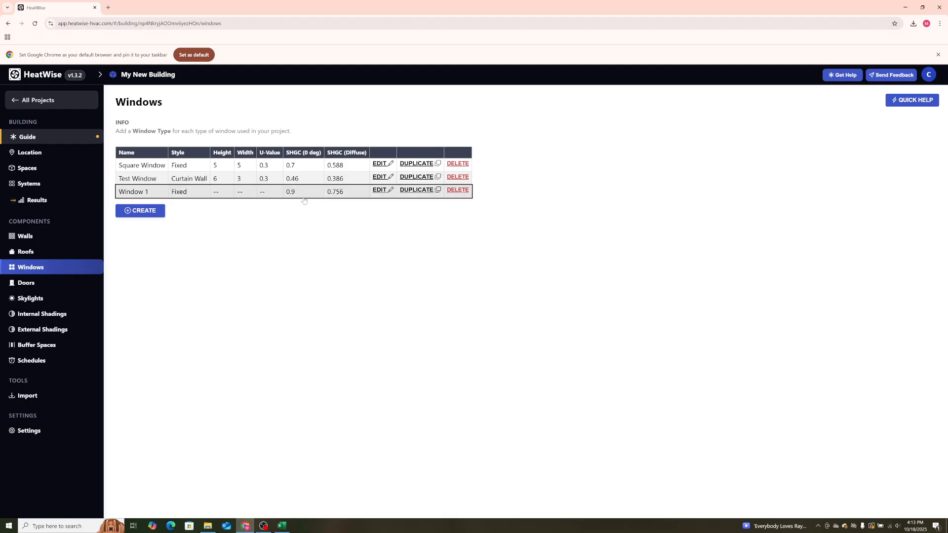
Step: Create a blank window to check its default output SHGC, and delete that window from the list
{"action": "left_click", "coordinate": [143, 214]}
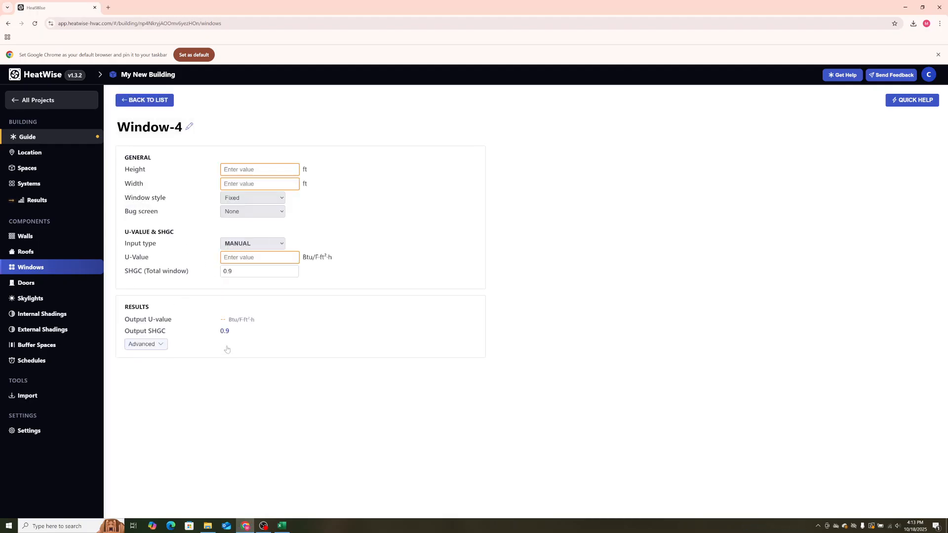
{"action": "left_click_drag", "start_coordinate": [231, 331], "coordinate": [215, 331]}
{"action": "left_click", "coordinate": [208, 334]}
{"action": "left_click", "coordinate": [144, 100]}
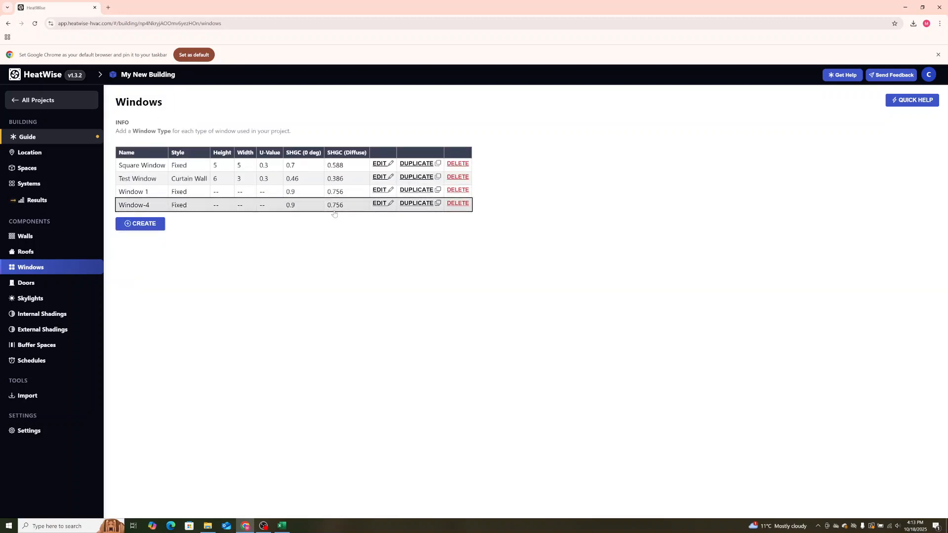
{"action": "left_click", "coordinate": [455, 203]}
{"action": "left_click", "coordinate": [546, 175]}
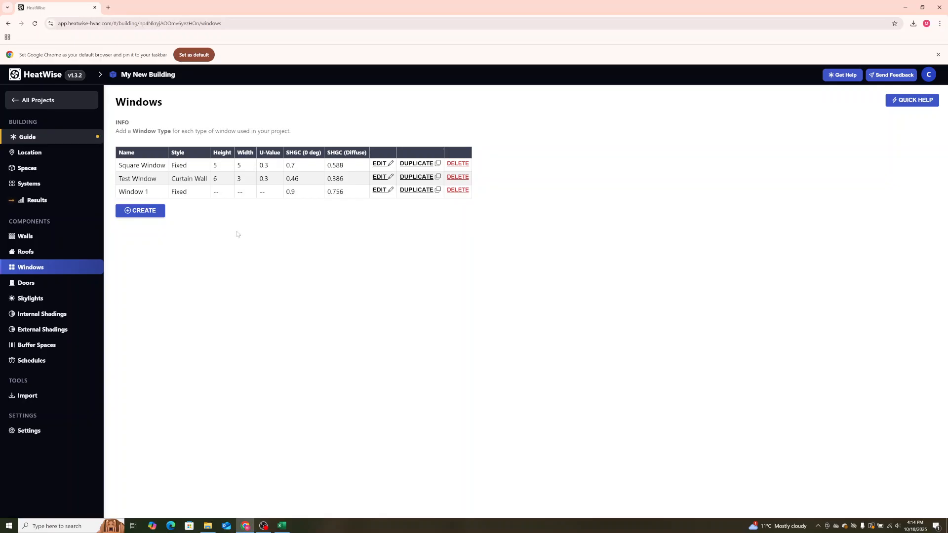
Step: Open the project's doors list to check the imported Outside door
{"action": "left_click", "coordinate": [59, 286]}
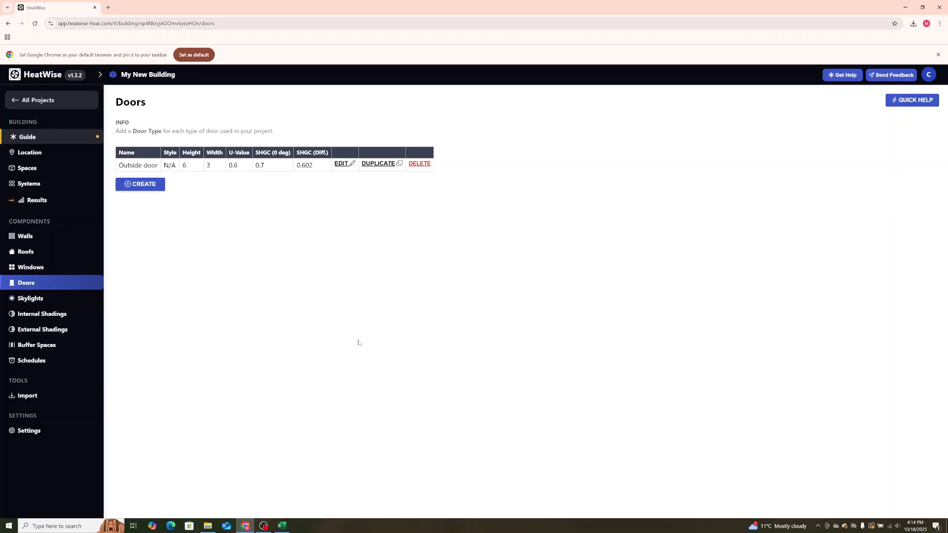
{"action": "left_click", "coordinate": [263, 525]}
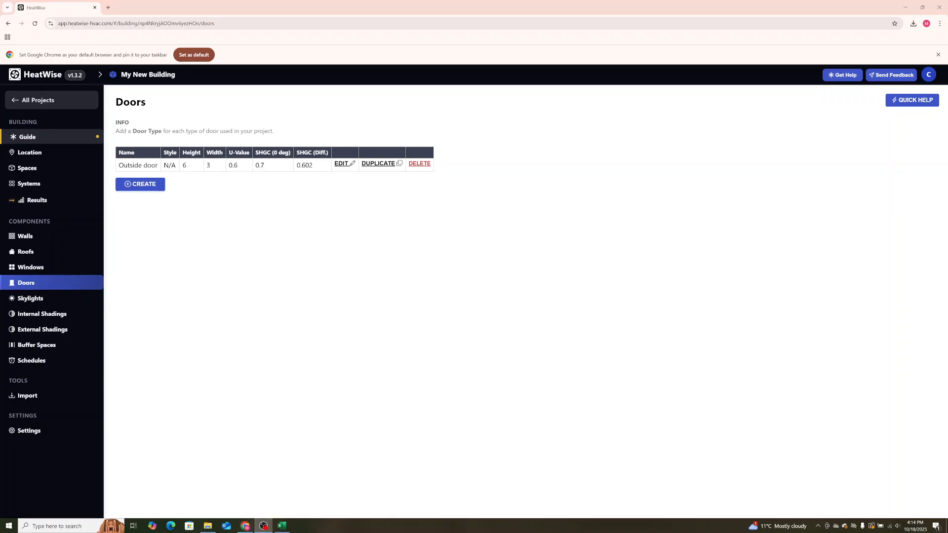